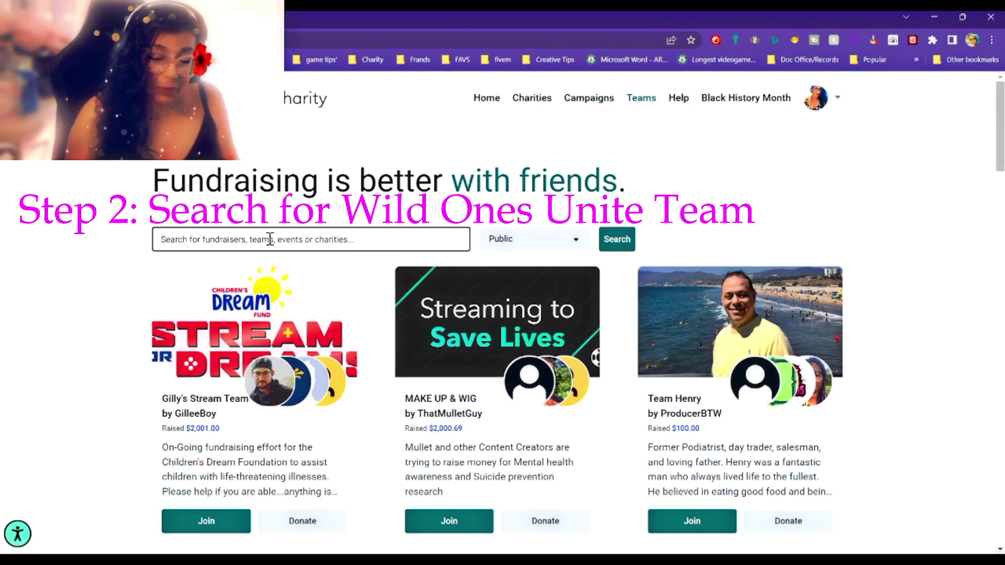
Search the public fundraising teams for "Wild ones unite".
{"action": "left_click", "coordinate": [269, 240]}
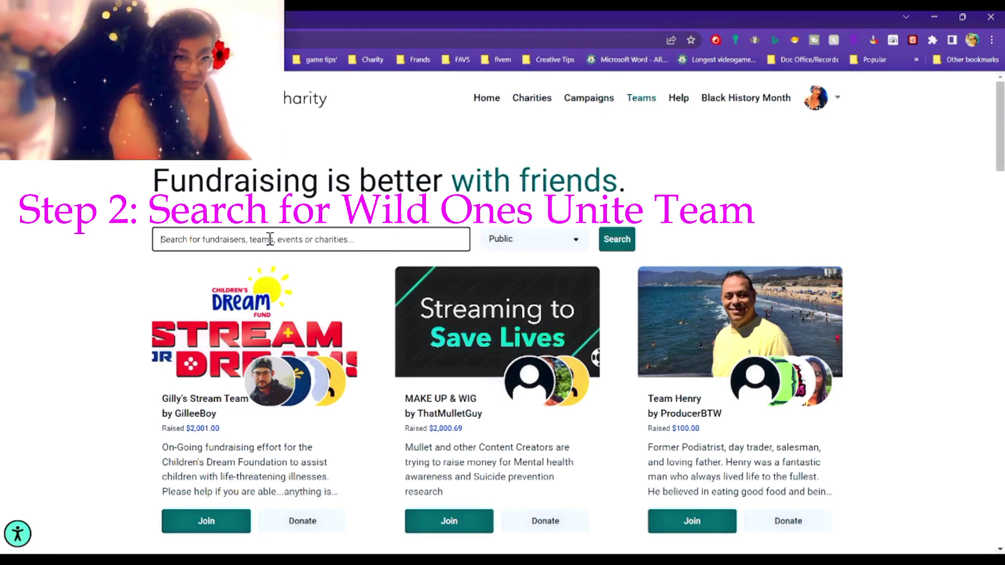
{"action": "type", "text": "Wild o"}
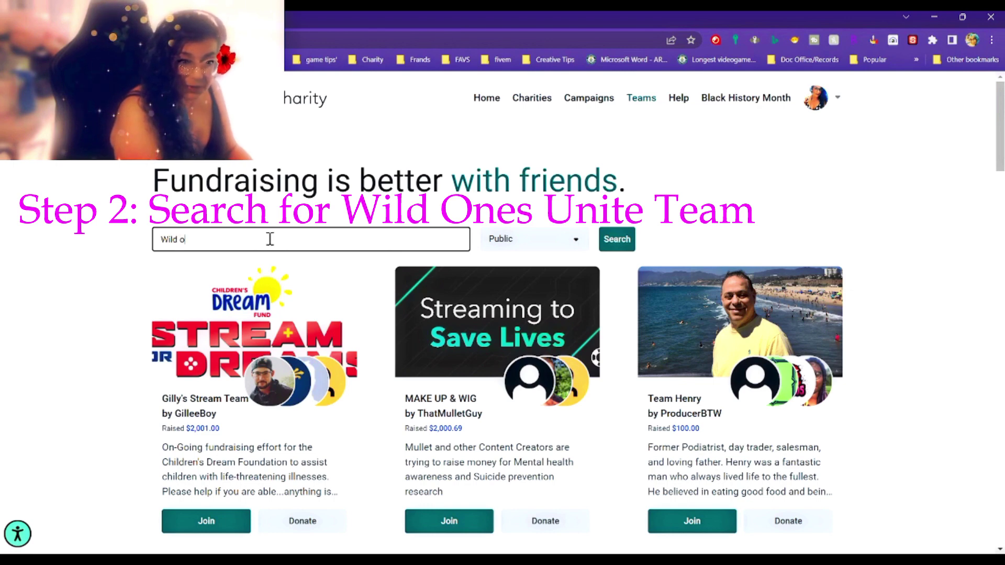
{"action": "type", "text": "ne un"}
{"action": "key", "text": "BackSpace"}
{"action": "key", "text": "BackSpace"}
{"action": "key", "text": "BackSpace"}
{"action": "type", "text": "s u"}
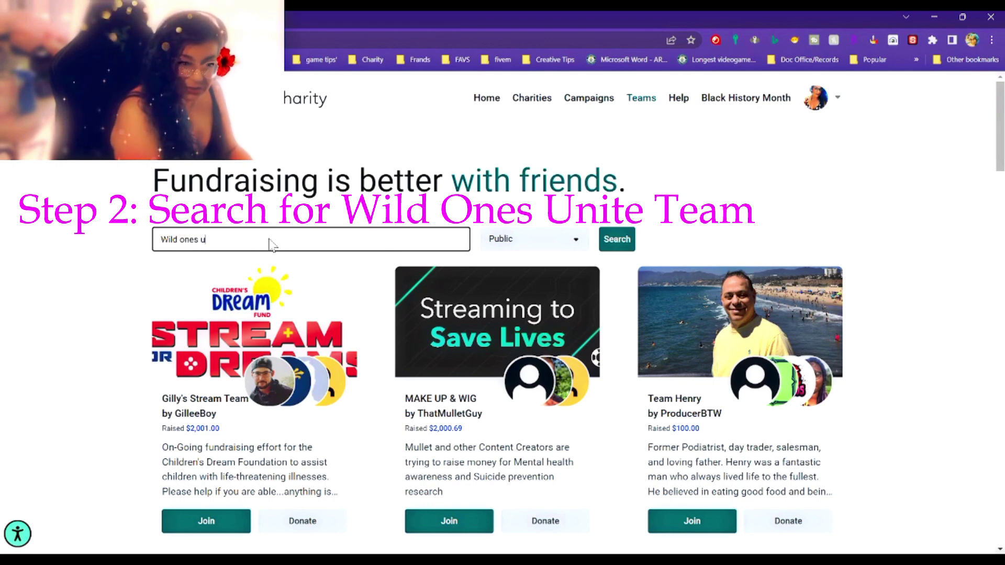
{"action": "type", "text": "nite"}
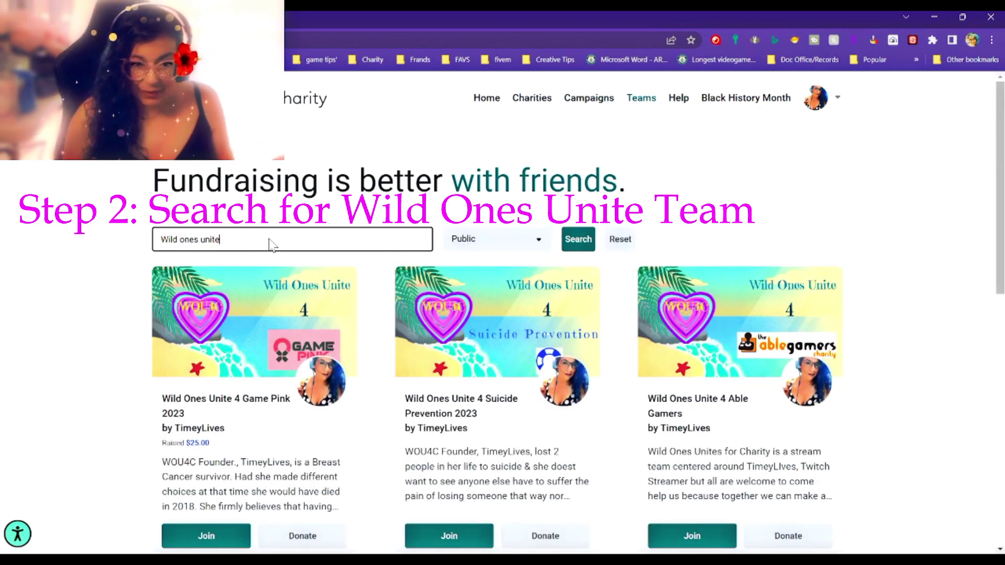
Look through the Wild Ones Unite team cards in the search results, including their charities, descriptions and join options.
{"action": "scroll", "coordinate": [271, 244], "scroll_direction": "down", "scroll_amount": 4}
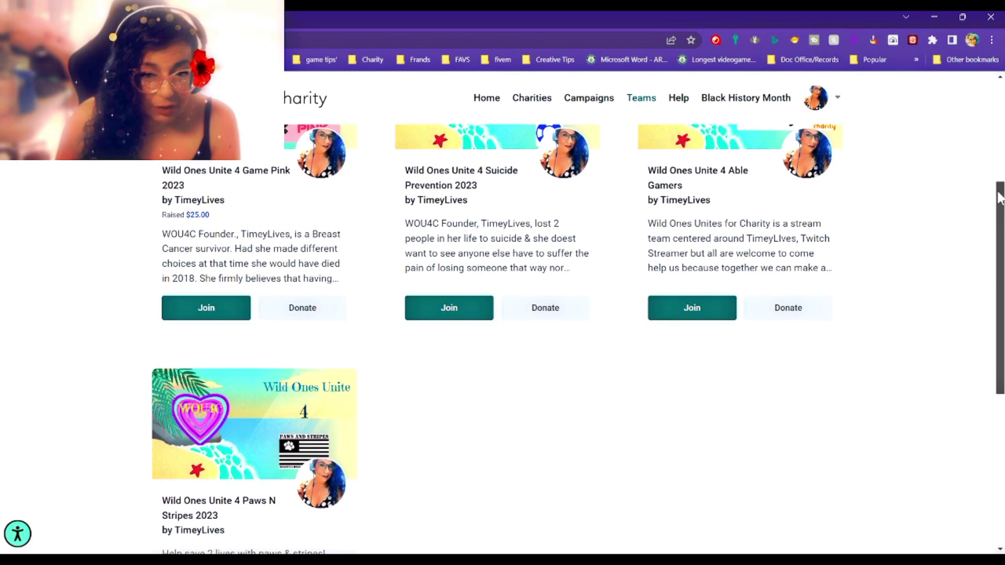
{"action": "scroll", "coordinate": [272, 244], "scroll_direction": "up", "scroll_amount": 1}
{"action": "scroll", "coordinate": [497, 314], "scroll_direction": "up", "scroll_amount": 2}
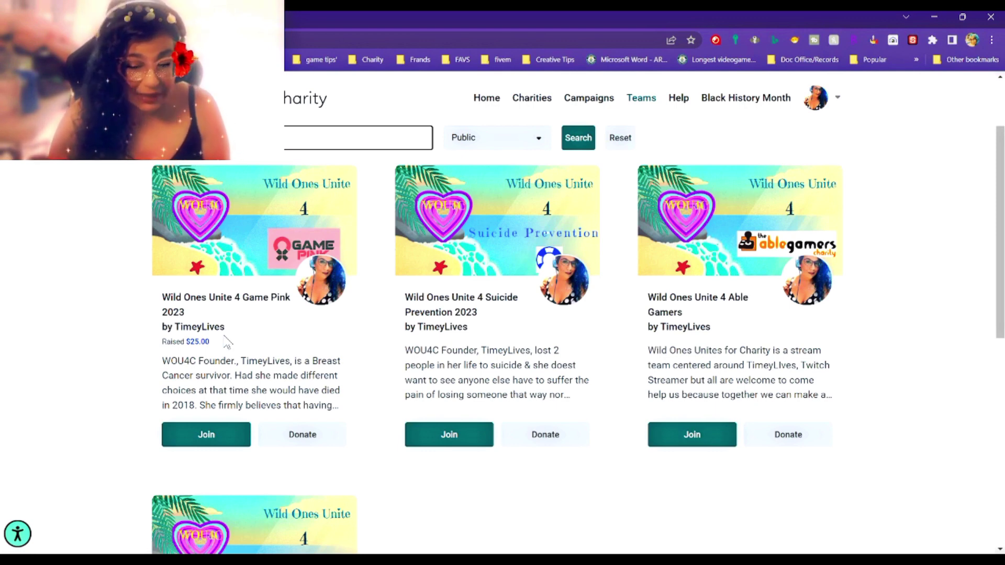
{"action": "scroll", "coordinate": [227, 343], "scroll_direction": "down", "scroll_amount": 4}
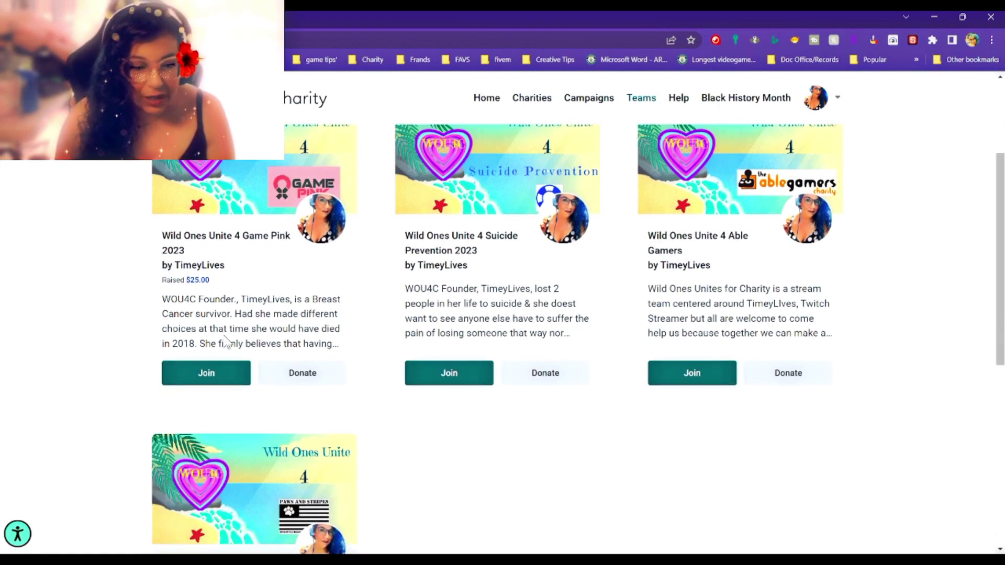
{"action": "scroll", "coordinate": [224, 291], "scroll_direction": "up", "scroll_amount": 4}
{"action": "scroll", "coordinate": [224, 288], "scroll_direction": "down", "scroll_amount": 2}
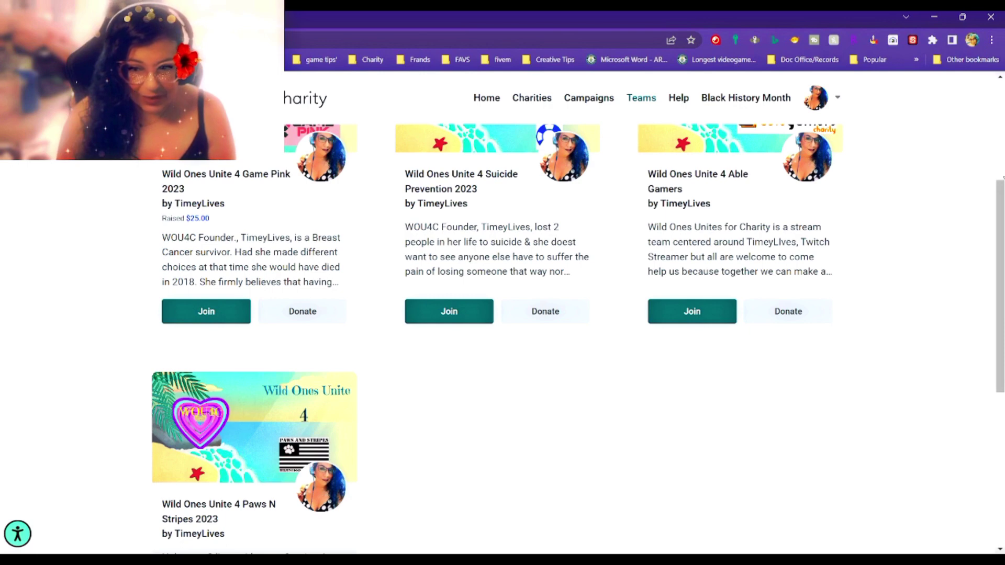
{"action": "left_click_drag", "start_coordinate": [996, 186], "coordinate": [989, 282]}
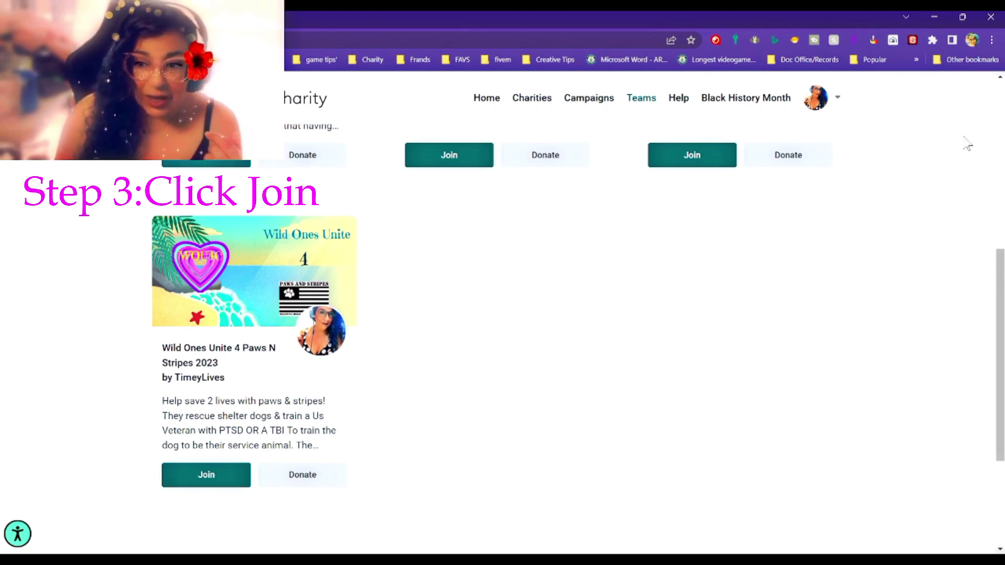
{"action": "left_click_drag", "start_coordinate": [998, 280], "coordinate": [998, 111]}
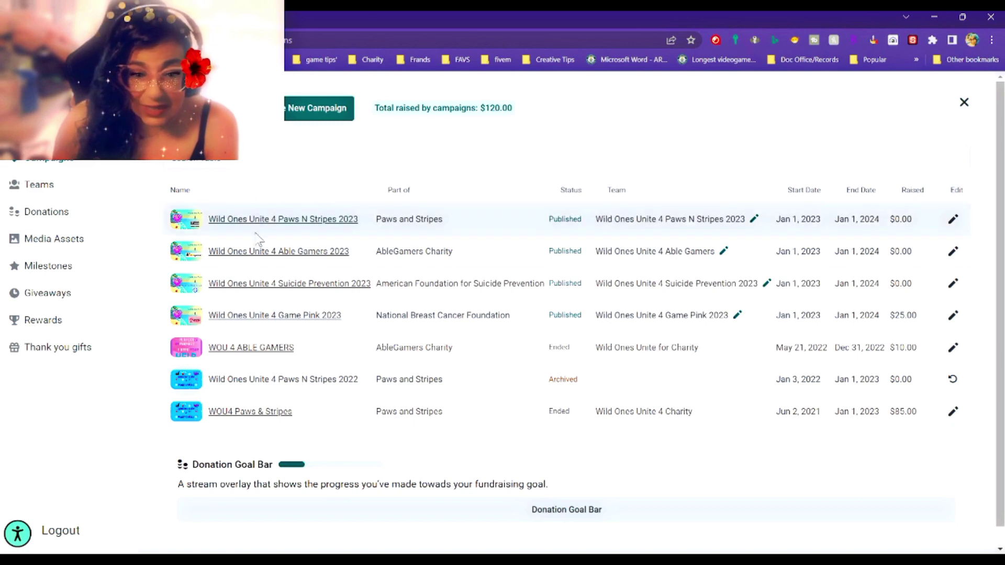
Review the dashboard's campaigns, teams, donations, media assets and milestones pages, including the list of added milestones.
{"action": "left_click", "coordinate": [306, 220]}
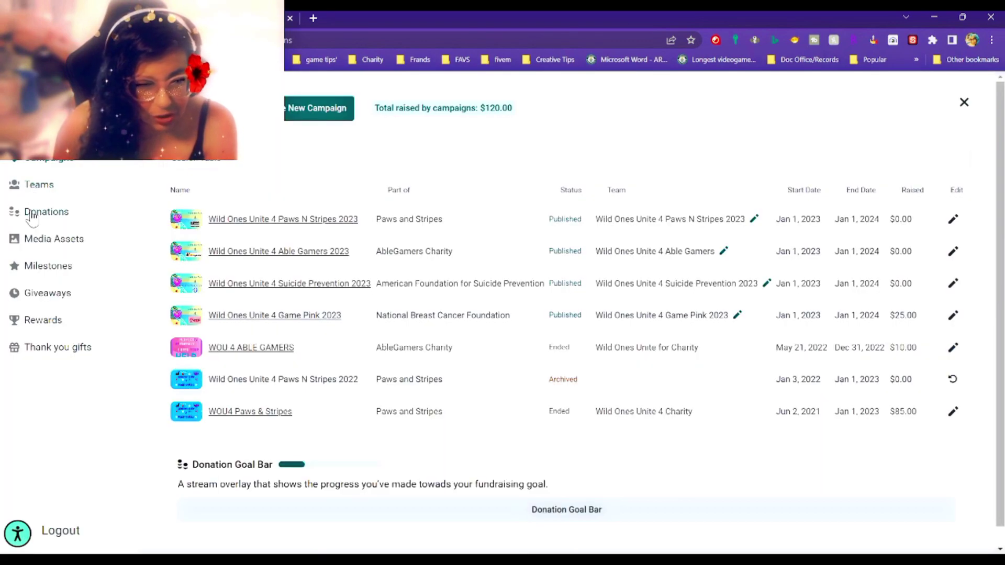
{"action": "left_click", "coordinate": [36, 191]}
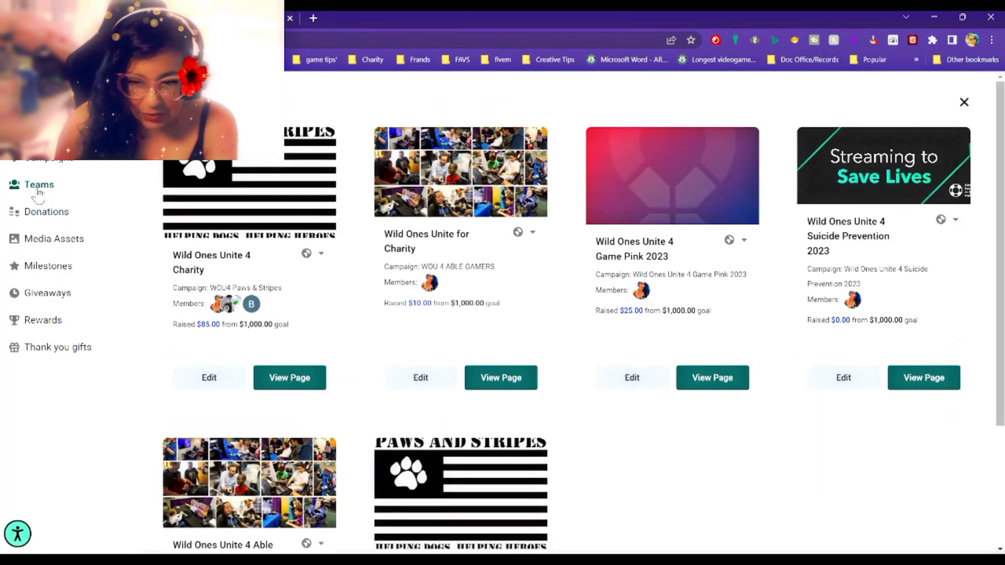
{"action": "left_click", "coordinate": [40, 222]}
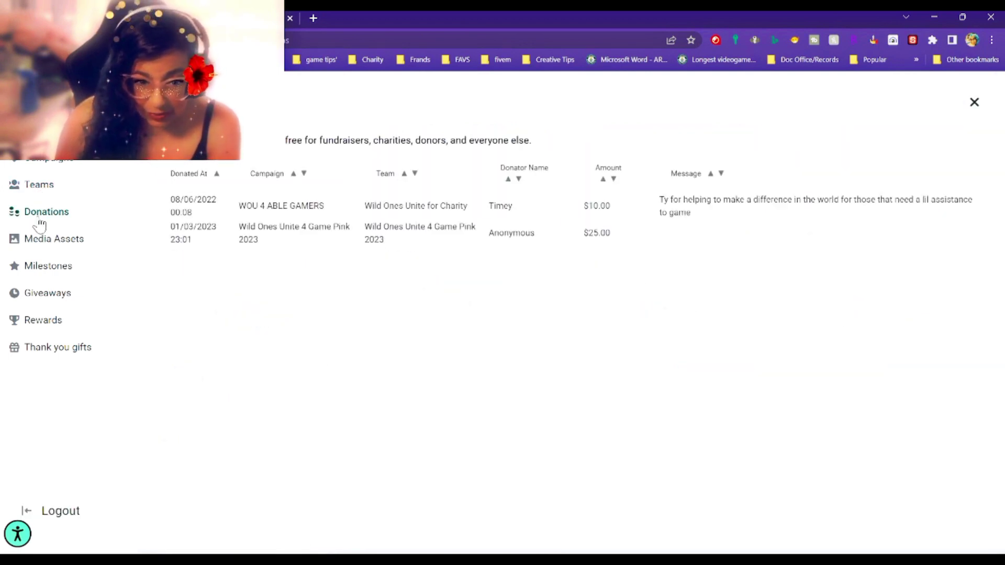
{"action": "left_click", "coordinate": [54, 246]}
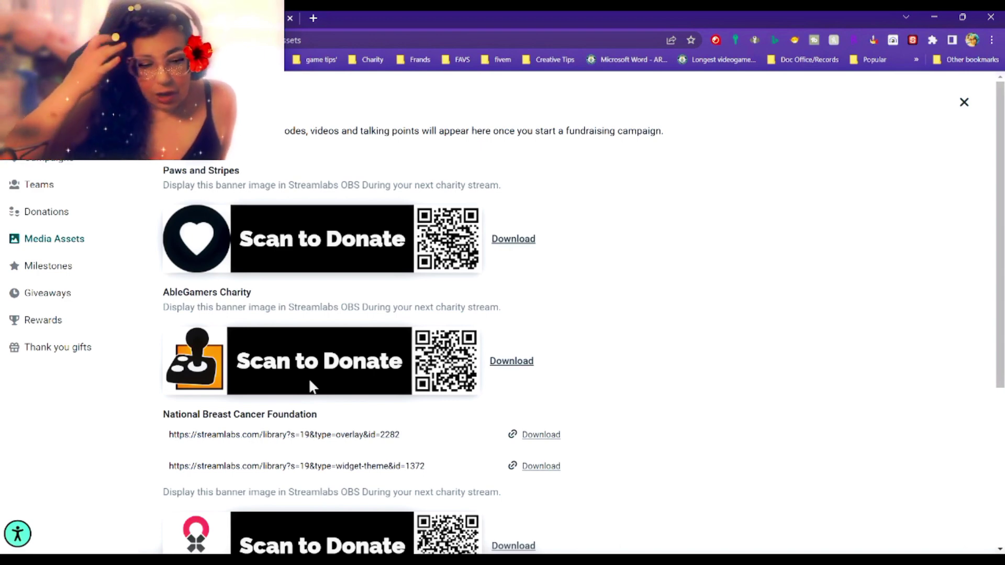
{"action": "left_click", "coordinate": [48, 267]}
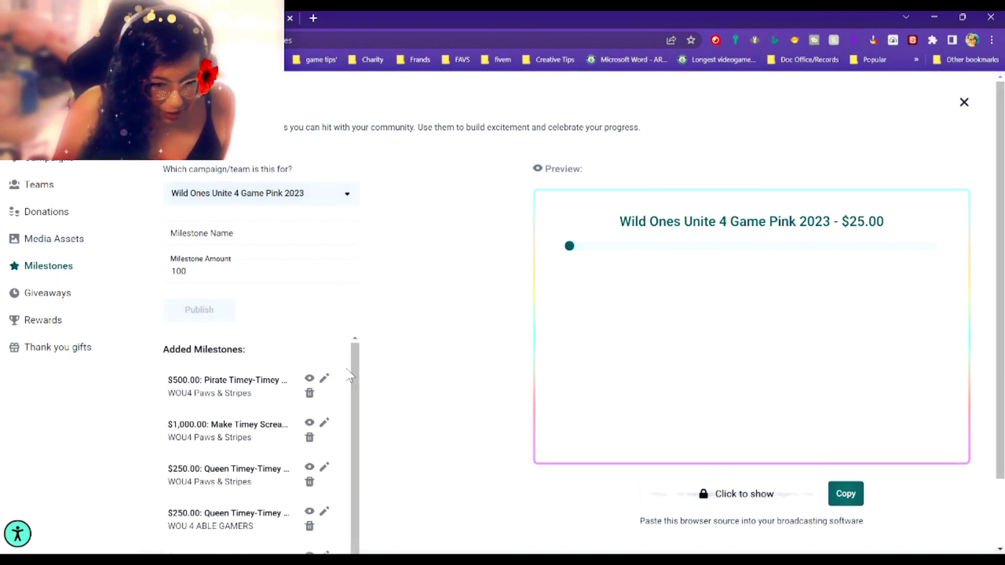
{"action": "left_click_drag", "start_coordinate": [351, 372], "coordinate": [353, 399]}
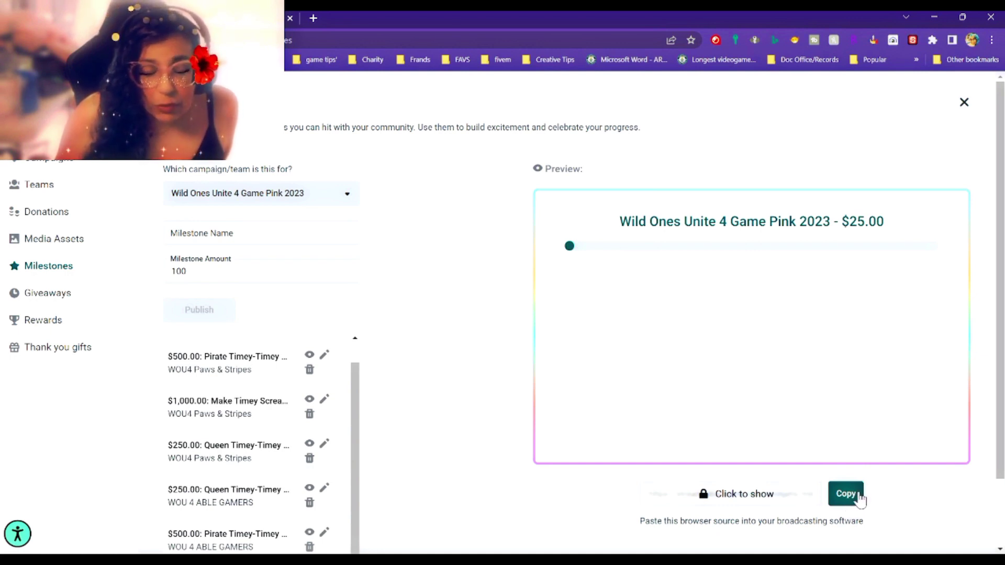
Draft a giveaway for the Wild Ones Unite 4 Game Pink 2023 team with the item name Tshirt.
{"action": "left_click", "coordinate": [62, 300]}
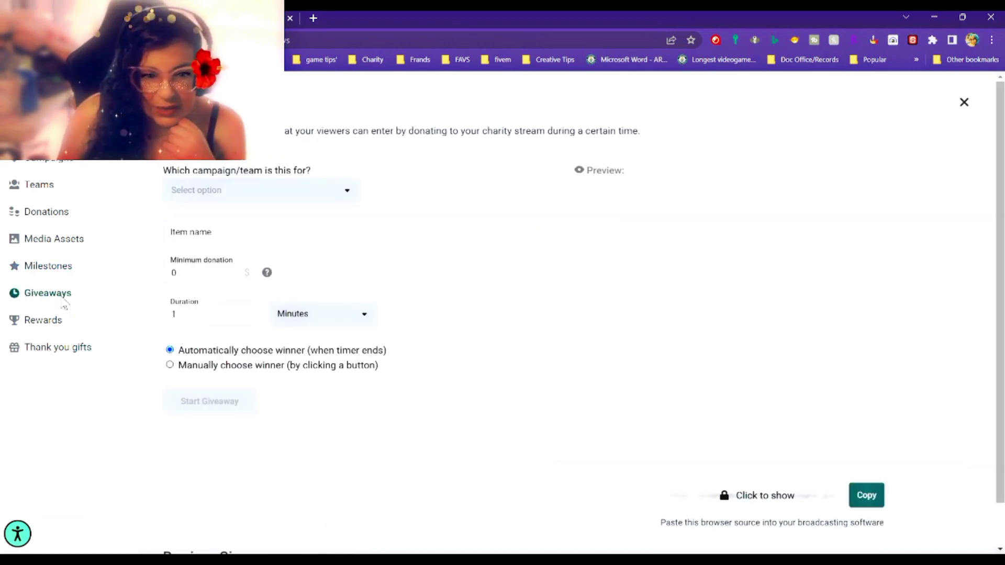
{"action": "left_click", "coordinate": [345, 190]}
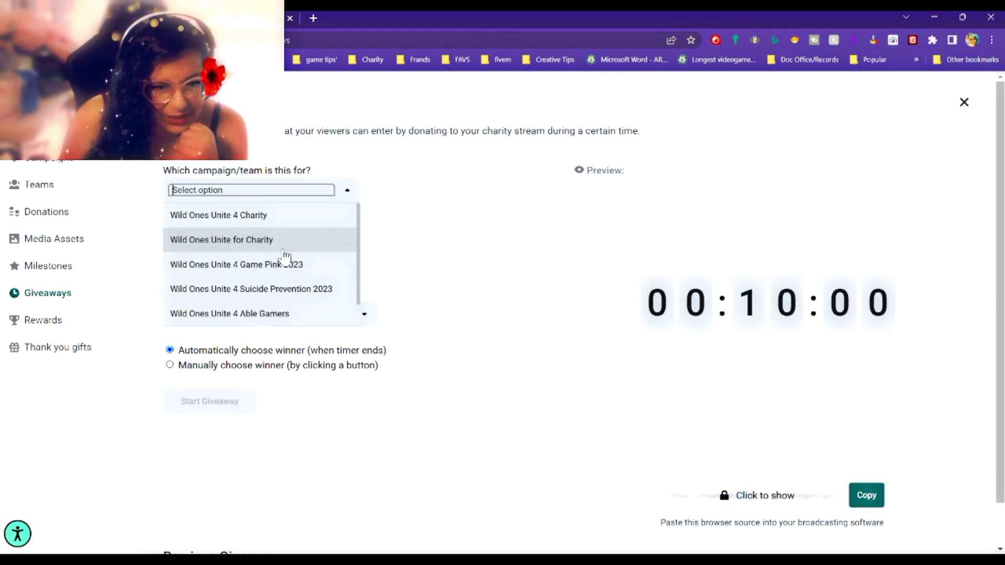
{"action": "left_click", "coordinate": [267, 262]}
{"action": "left_click", "coordinate": [225, 242]}
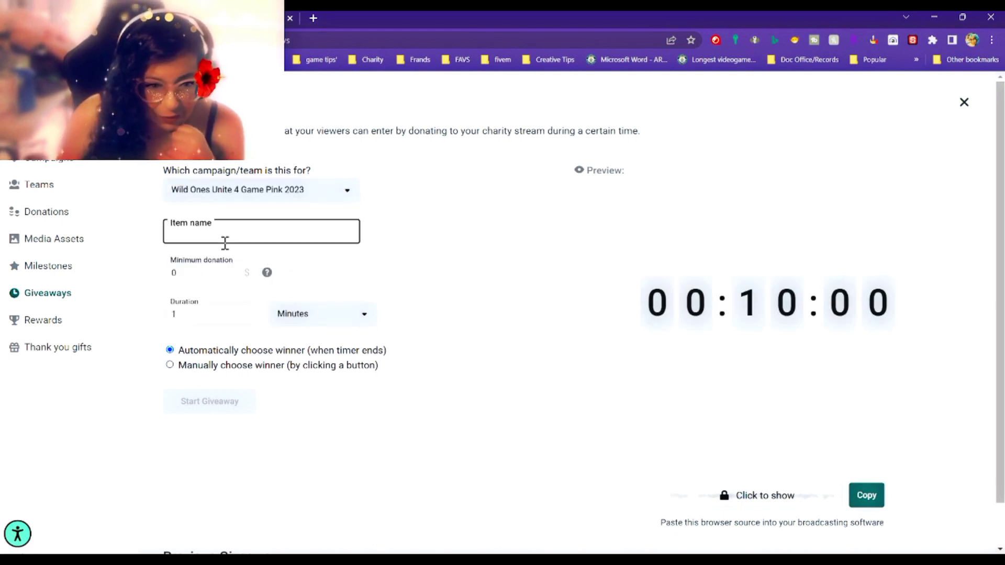
{"action": "type", "text": "Tshirt"}
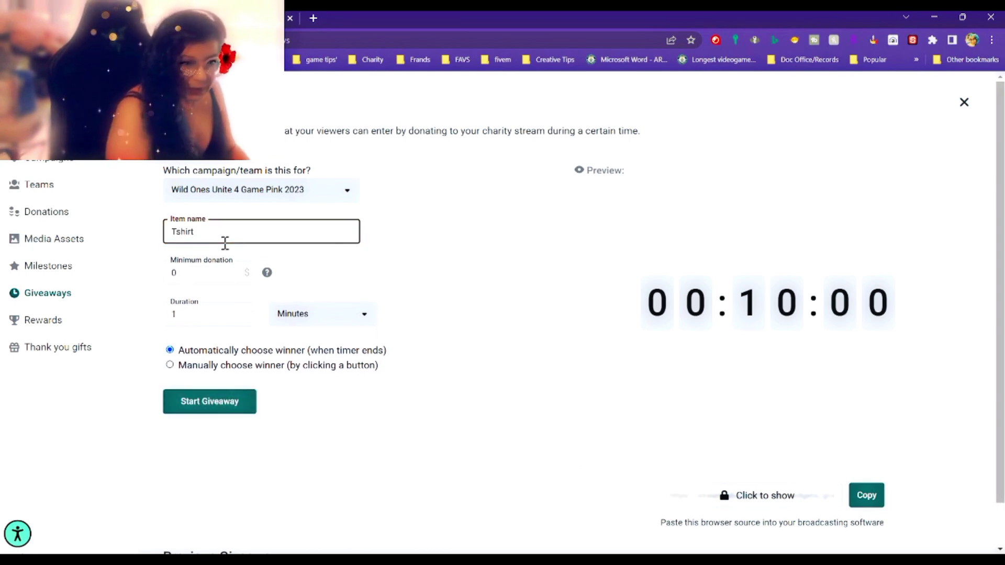
Set the giveaway's minimum donation to $5 and its duration unit to hours.
{"action": "double_click", "coordinate": [209, 272]}
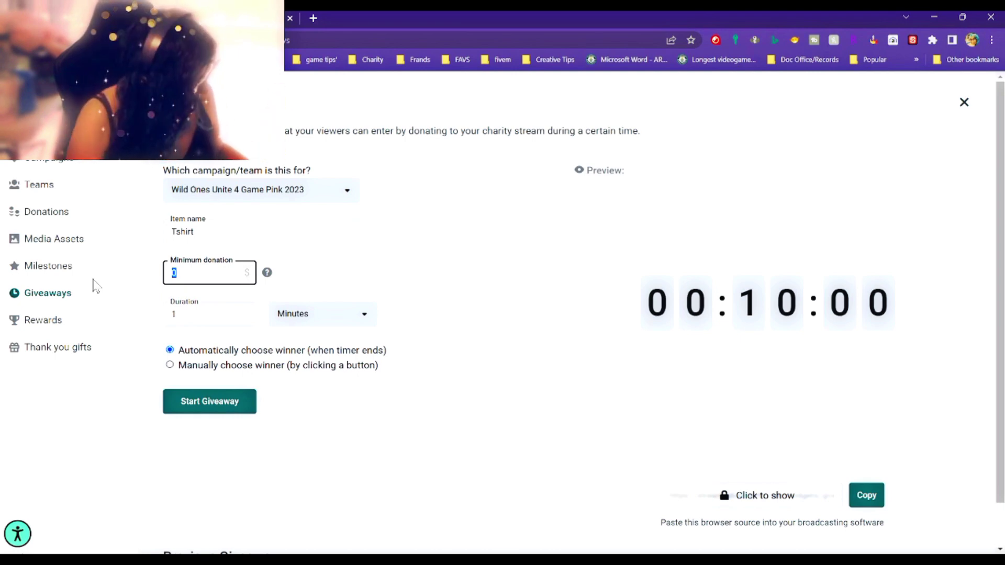
{"action": "type", "text": "5"}
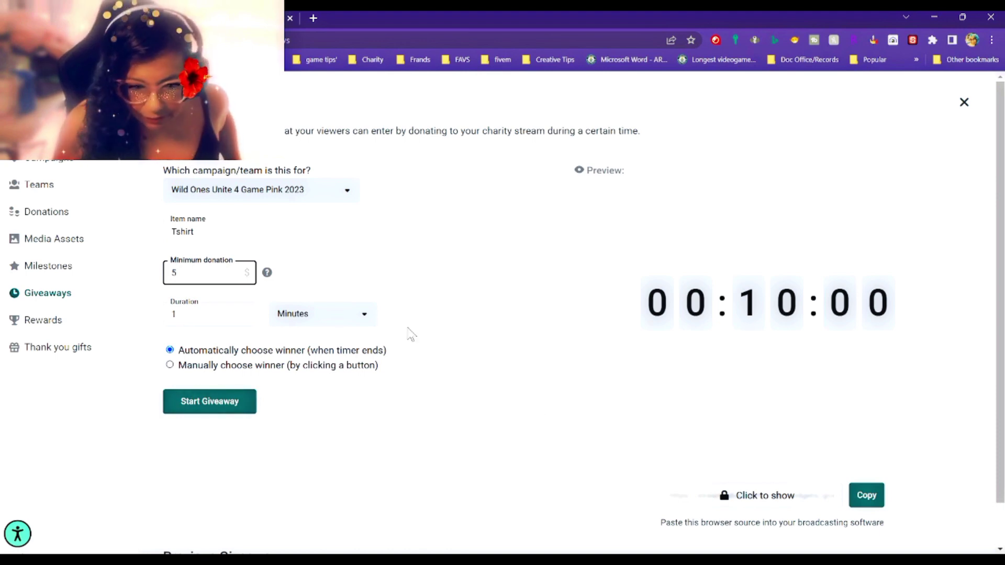
{"action": "left_click", "coordinate": [309, 315]}
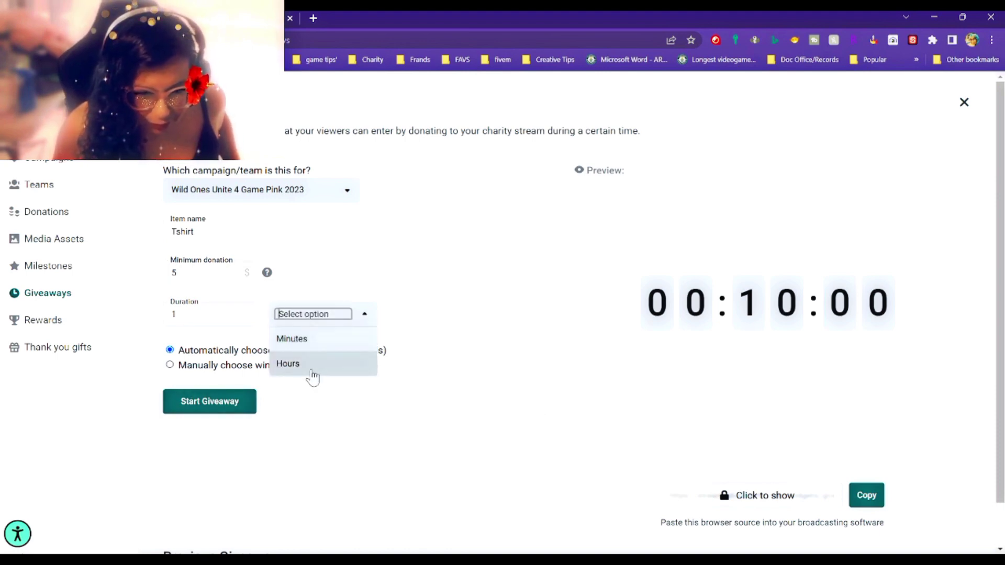
{"action": "left_click", "coordinate": [313, 376]}
{"action": "double_click", "coordinate": [214, 322]}
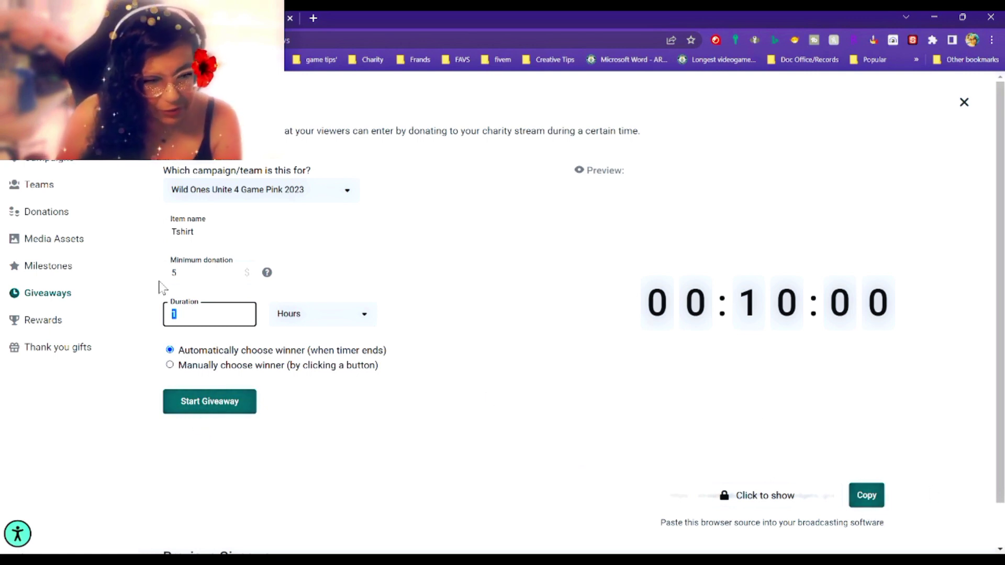
On the rewards page, enter Surprise as a trial reward name for WOU 4 ABLE GAMERS and clear it again.
{"action": "left_click", "coordinate": [44, 325]}
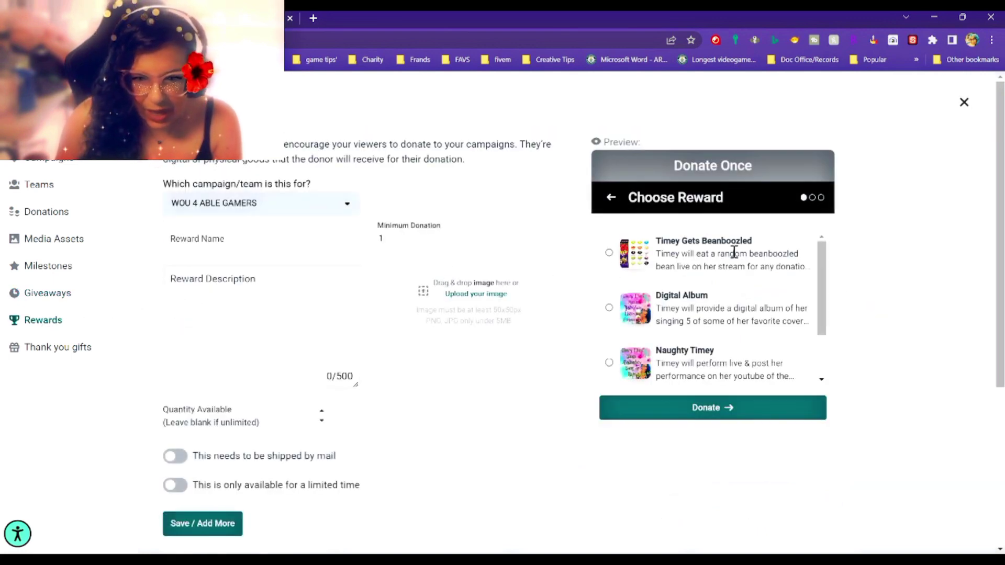
{"action": "left_click_drag", "start_coordinate": [827, 269], "coordinate": [826, 356]}
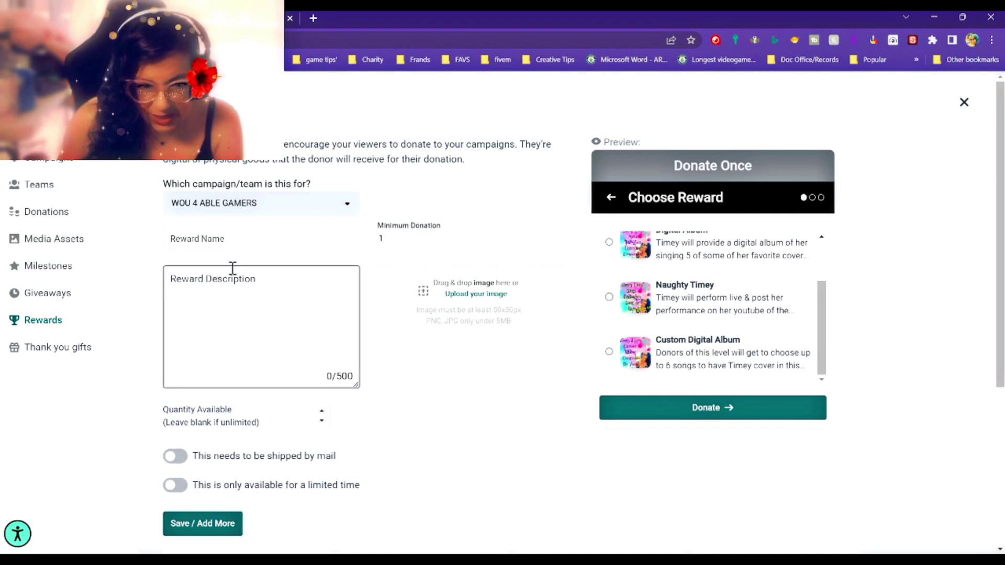
{"action": "left_click", "coordinate": [239, 245]}
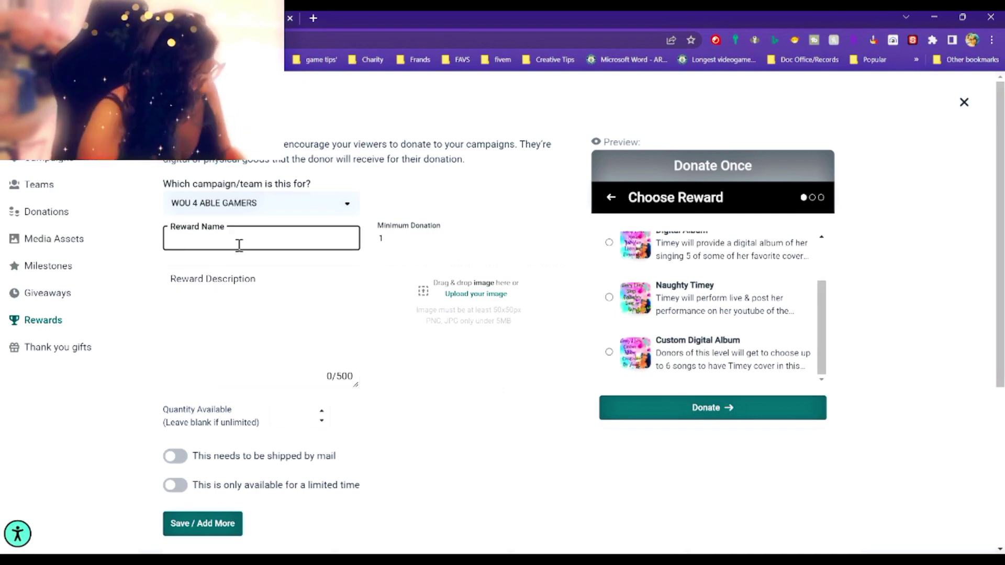
{"action": "type", "text": "Sur"}
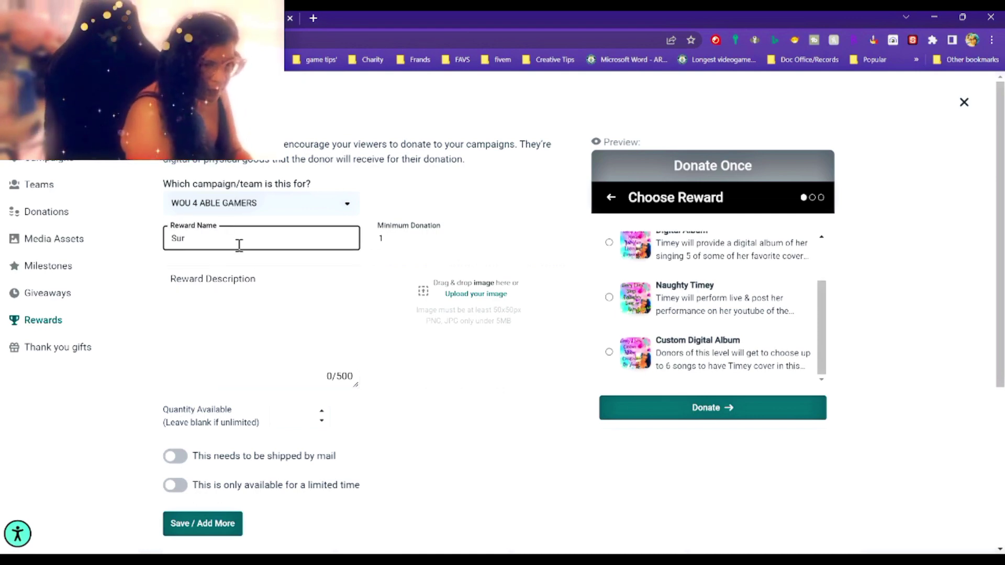
{"action": "type", "text": "prise"}
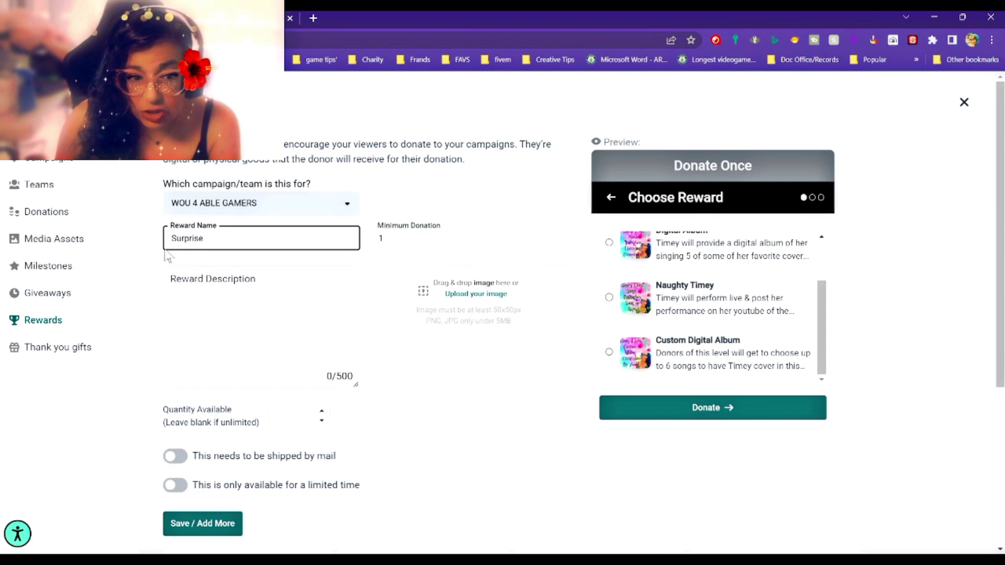
{"action": "left_click_drag", "start_coordinate": [265, 245], "coordinate": [166, 247]}
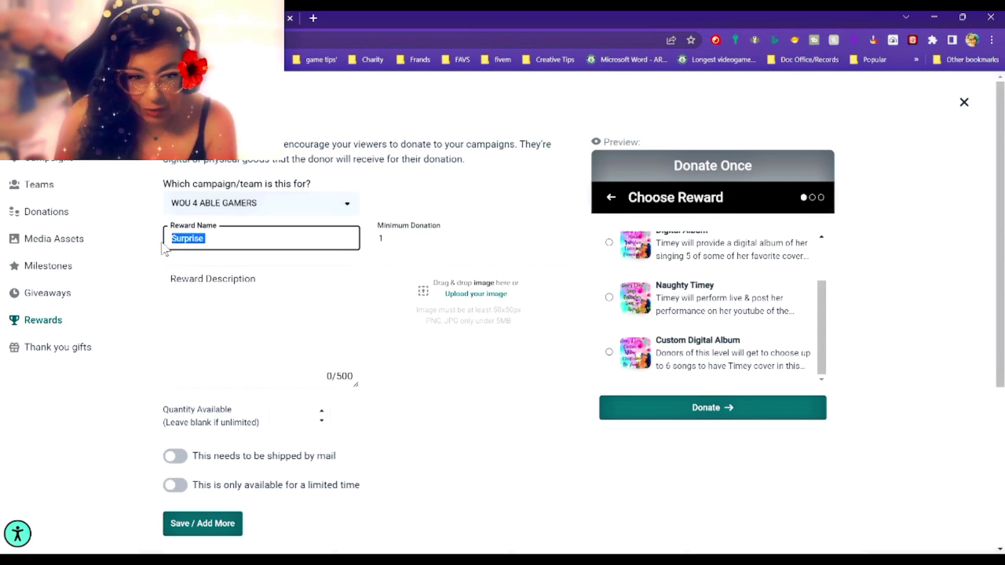
{"action": "key", "text": "BackSpace"}
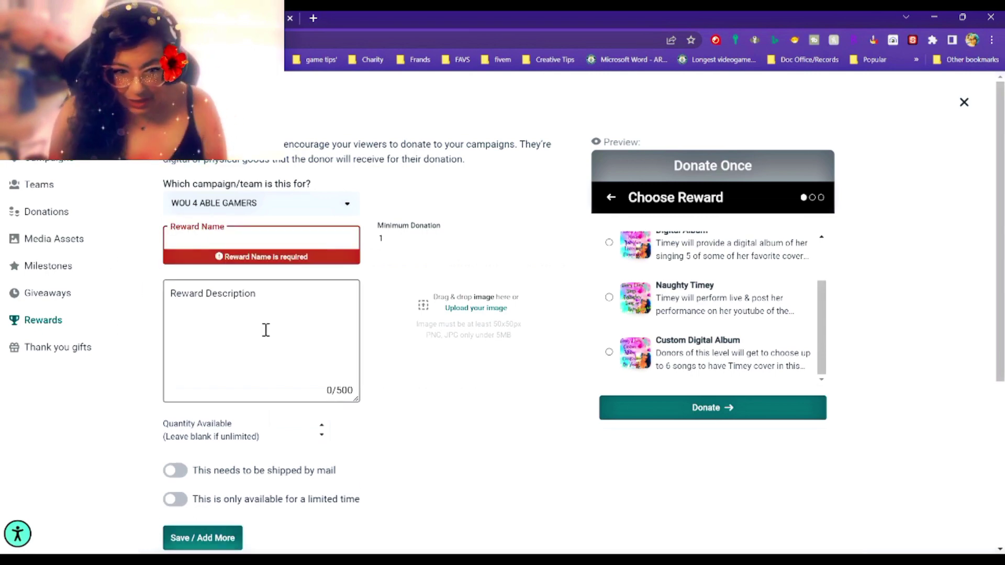
Visit the thank you gifts page and return to the campaigns overview.
{"action": "left_click", "coordinate": [55, 348]}
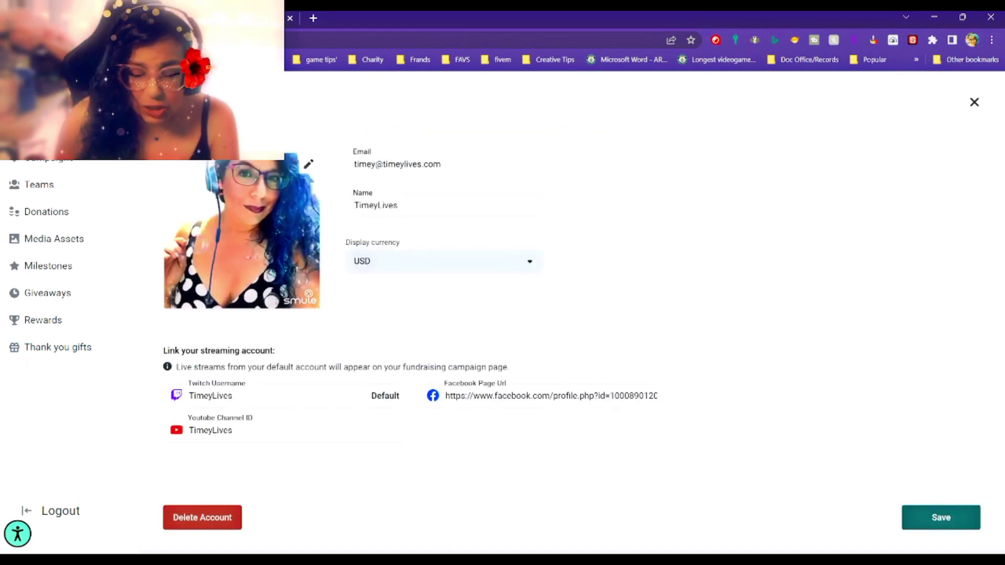
{"action": "left_click", "coordinate": [41, 168]}
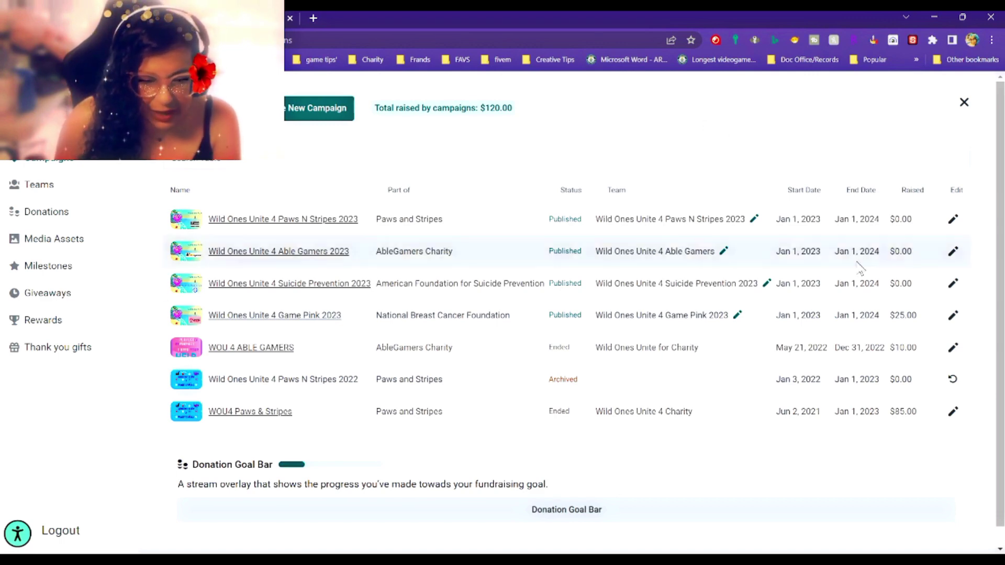
Open the Donation Goal Bar section on the campaigns page and copy the private widget URL from the Streamlabs Alert Box page.
{"action": "left_click", "coordinate": [569, 510]}
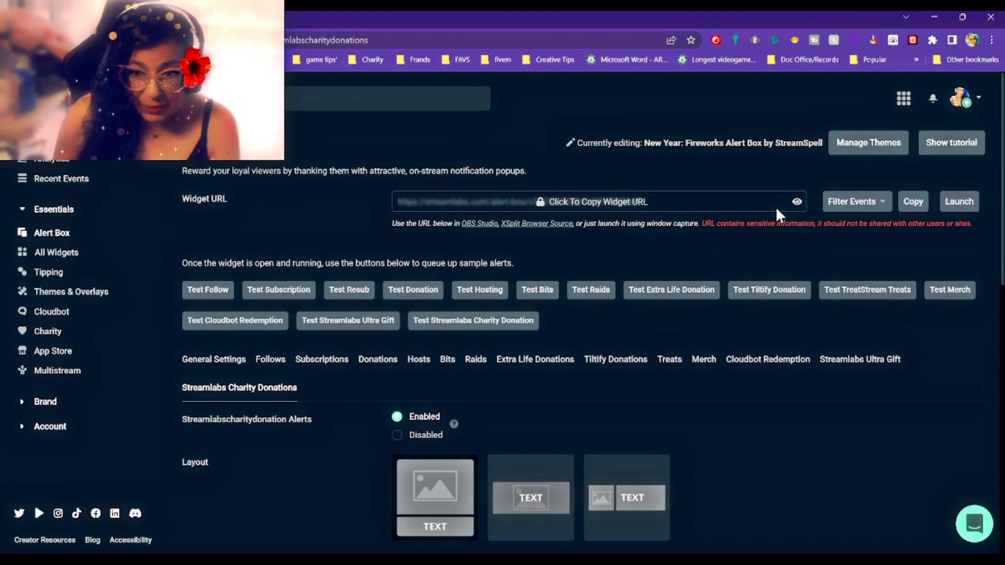
{"action": "left_click", "coordinate": [572, 203]}
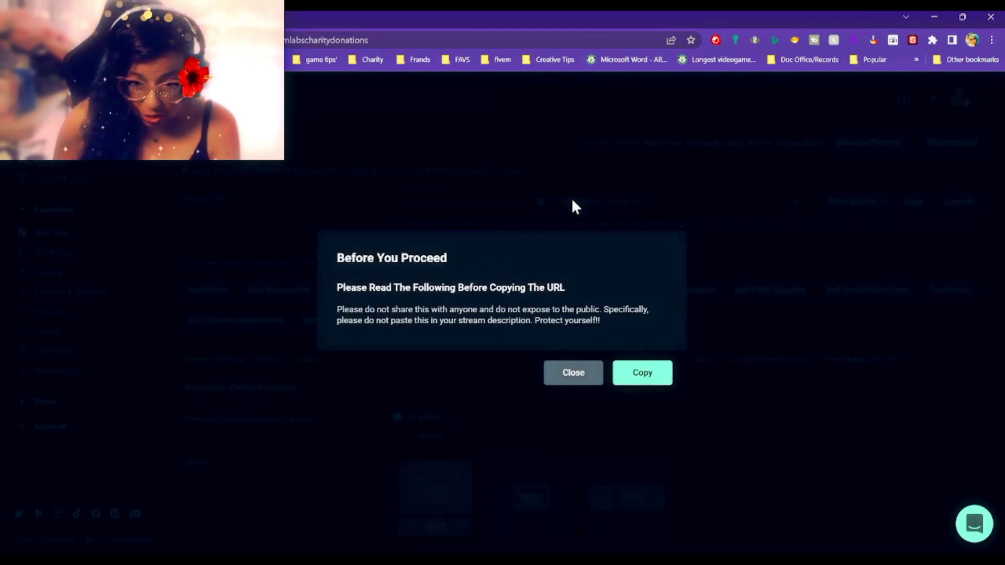
{"action": "left_click", "coordinate": [639, 381]}
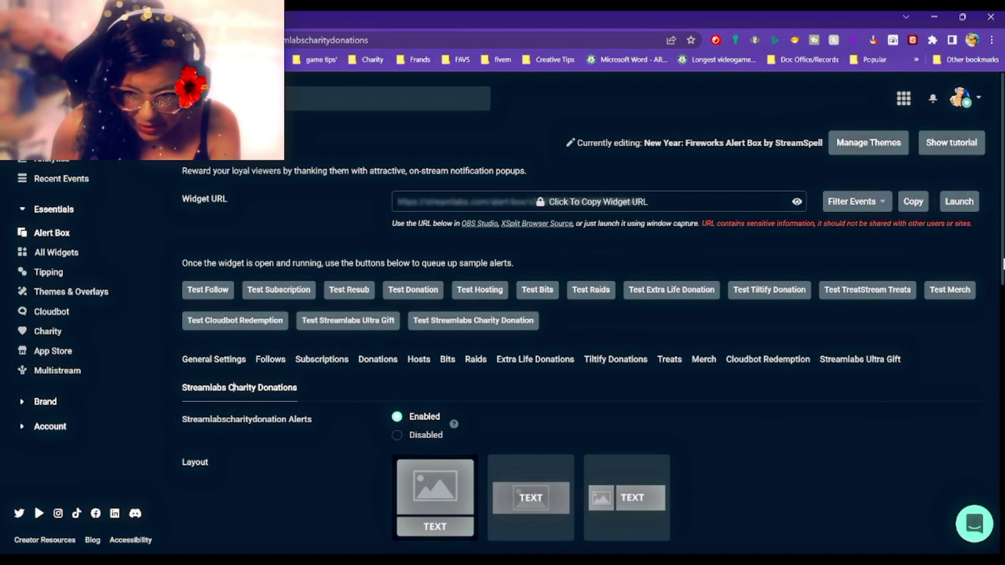
Examine the Streamlabs Charity Donations alert settings, including layout, animation, minimum amount, message template, image and sound.
{"action": "scroll", "coordinate": [1003, 264], "scroll_direction": "down", "scroll_amount": 1}
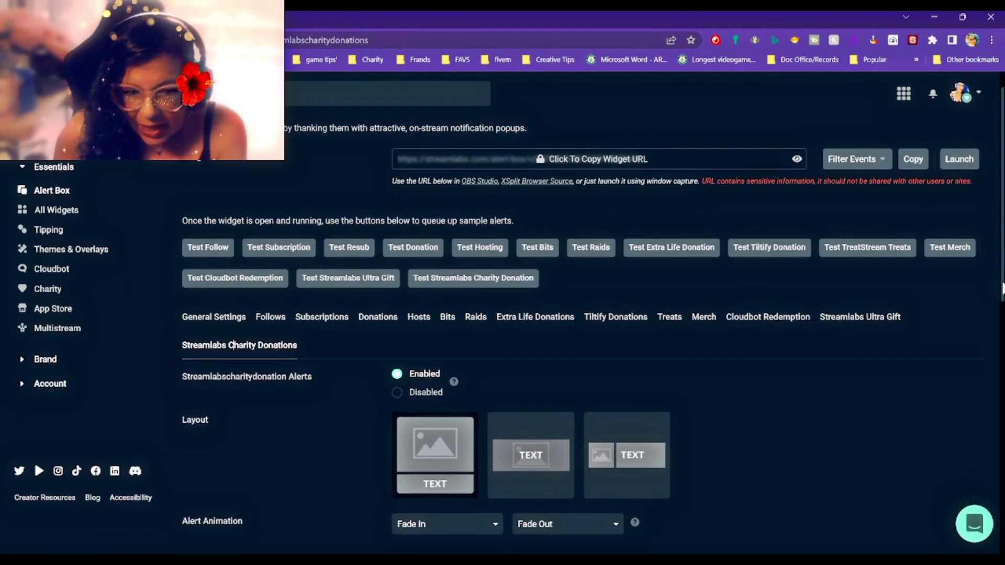
{"action": "scroll", "coordinate": [1002, 288], "scroll_direction": "down", "scroll_amount": 1}
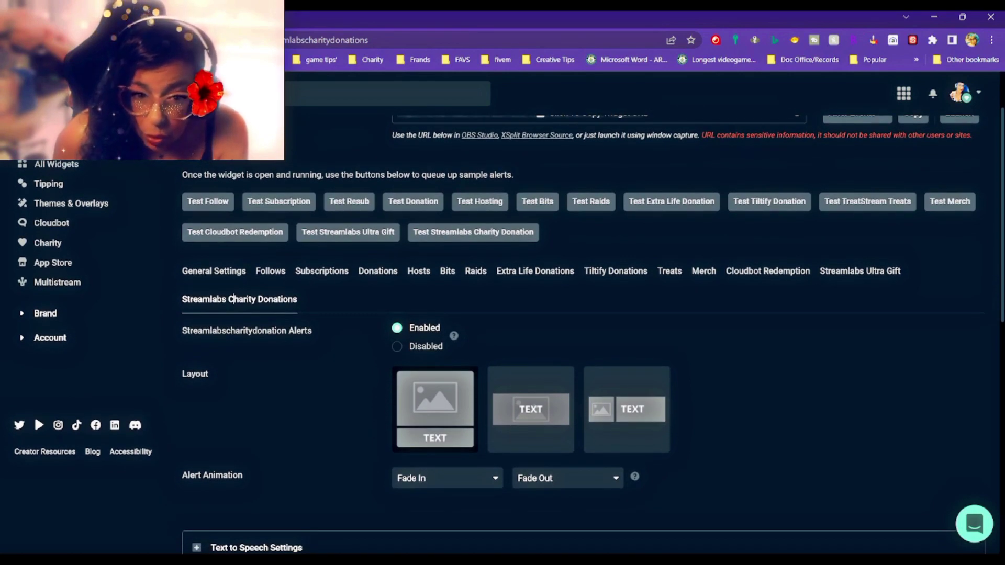
{"action": "scroll", "coordinate": [584, 335], "scroll_direction": "down", "scroll_amount": 1}
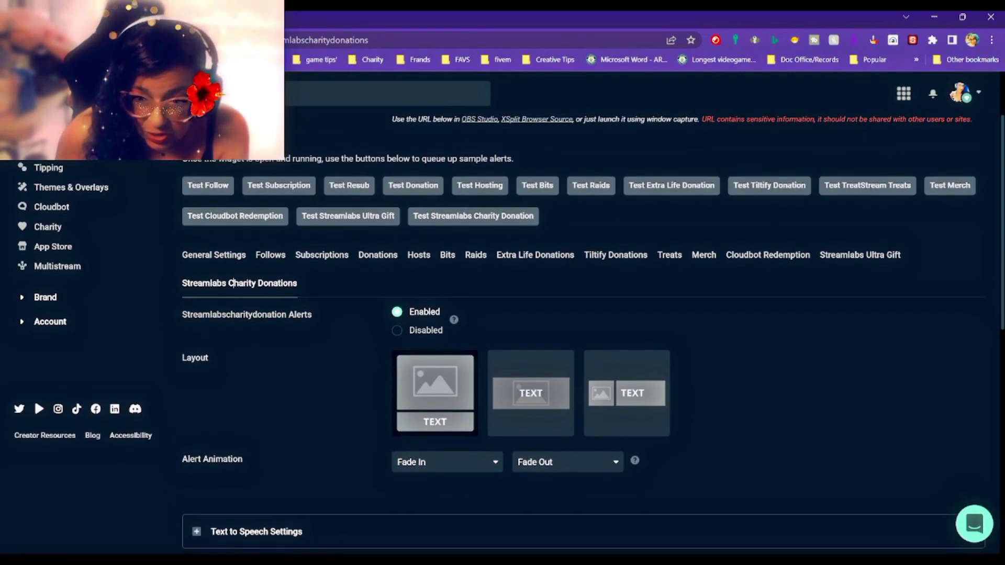
{"action": "scroll", "coordinate": [500, 332], "scroll_direction": "down", "scroll_amount": 3}
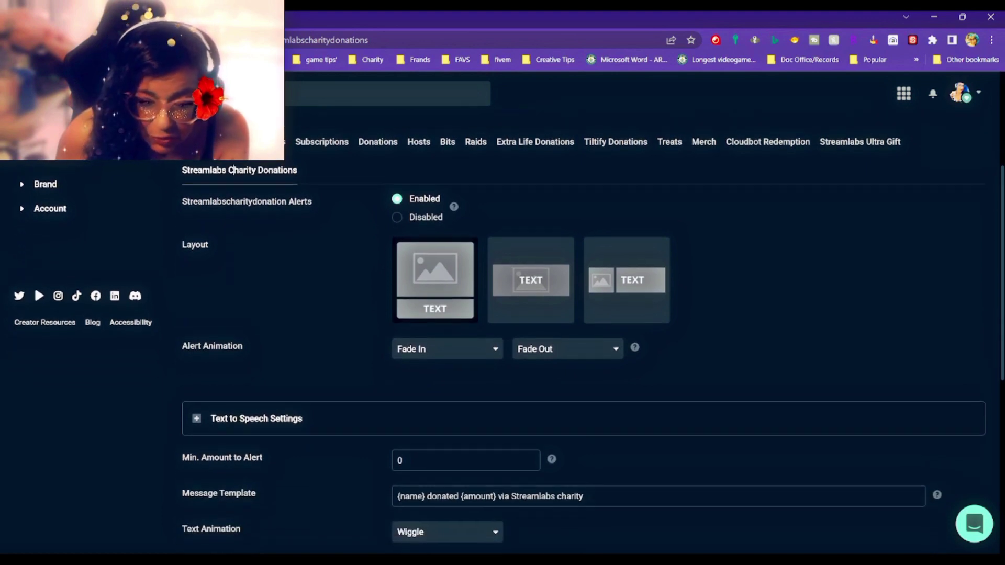
{"action": "scroll", "coordinate": [229, 170], "scroll_direction": "down", "scroll_amount": 1}
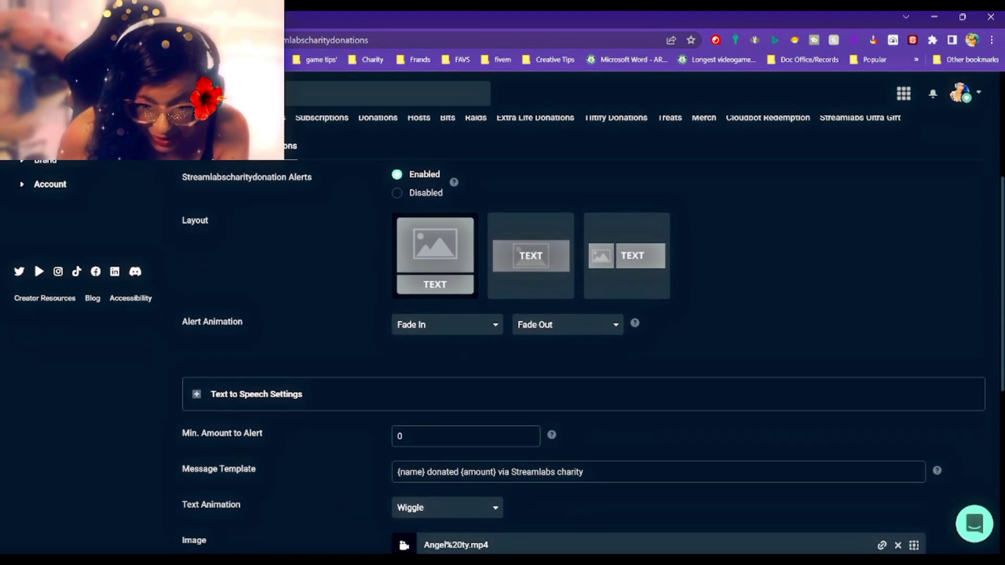
{"action": "scroll", "coordinate": [503, 336], "scroll_direction": "down", "scroll_amount": 2}
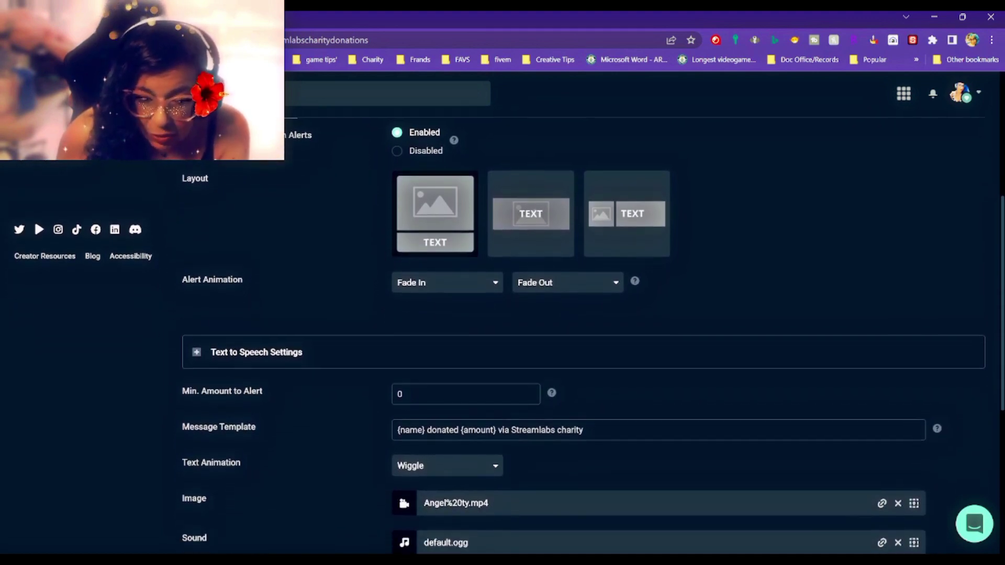
{"action": "scroll", "coordinate": [231, 331], "scroll_direction": "up", "scroll_amount": 5}
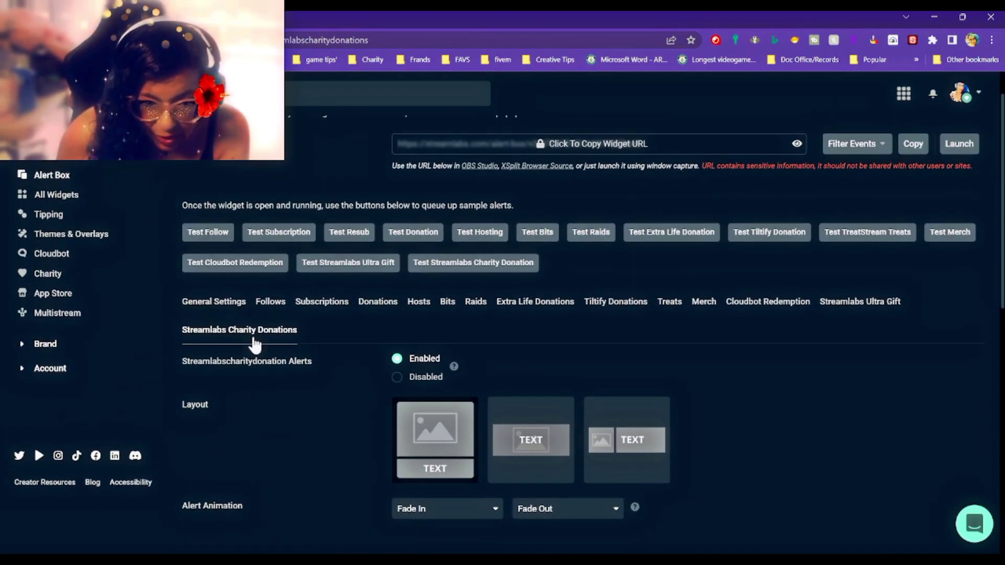
Try disabling the follow alerts, enable them again and return to the Streamlabs Charity Donations alert settings.
{"action": "left_click", "coordinate": [276, 307]}
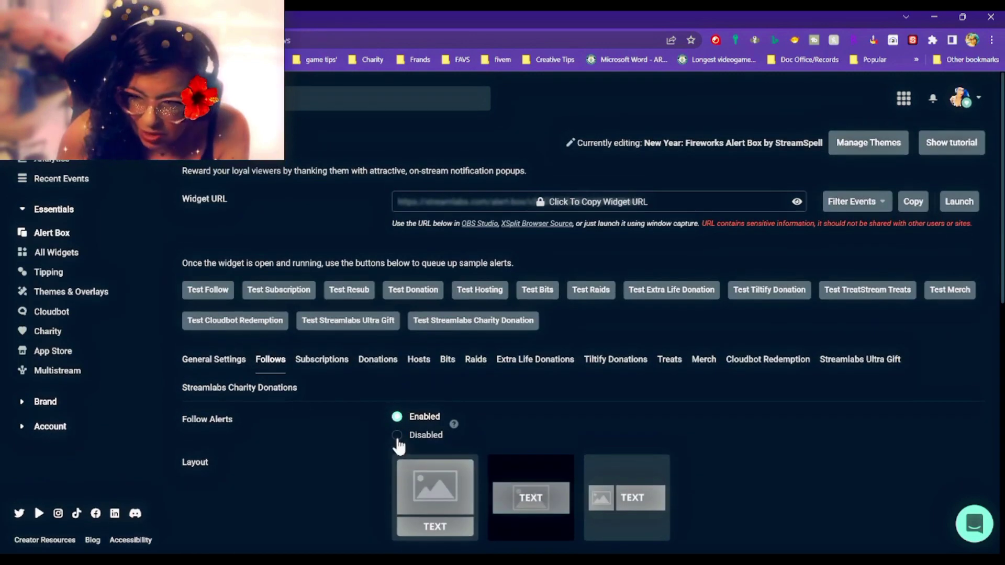
{"action": "left_click", "coordinate": [397, 437]}
{"action": "left_click", "coordinate": [397, 416]}
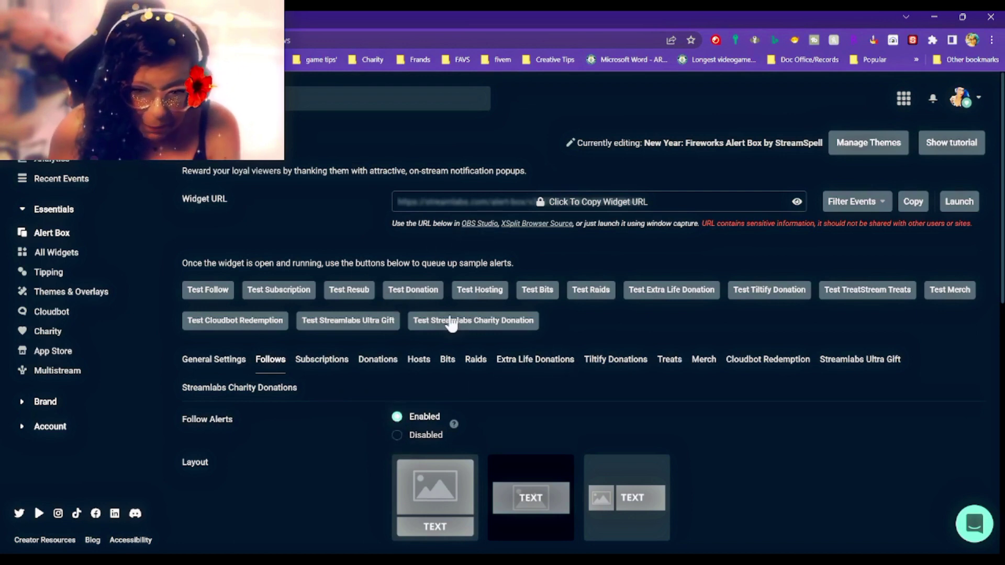
{"action": "left_click", "coordinate": [243, 389]}
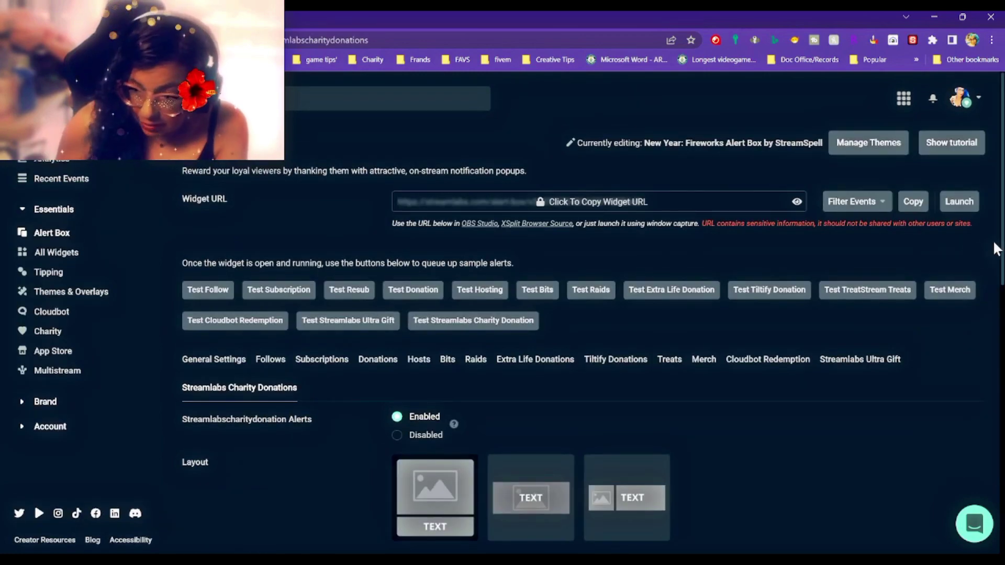
Review the charity donation alert's text-to-speech, image and sound options and save the alert settings.
{"action": "left_click_drag", "start_coordinate": [1001, 233], "coordinate": [1001, 356]}
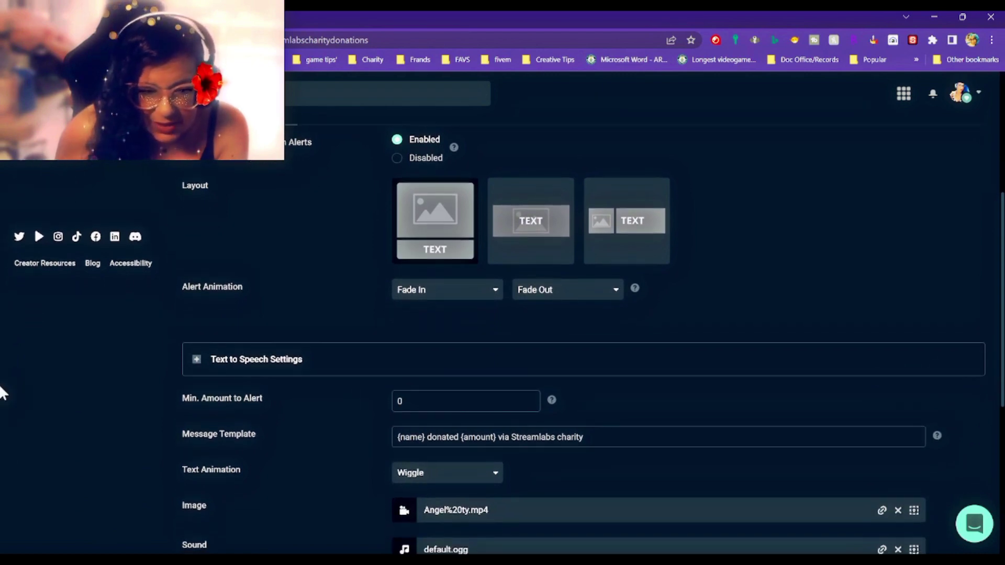
{"action": "left_click", "coordinate": [198, 360]}
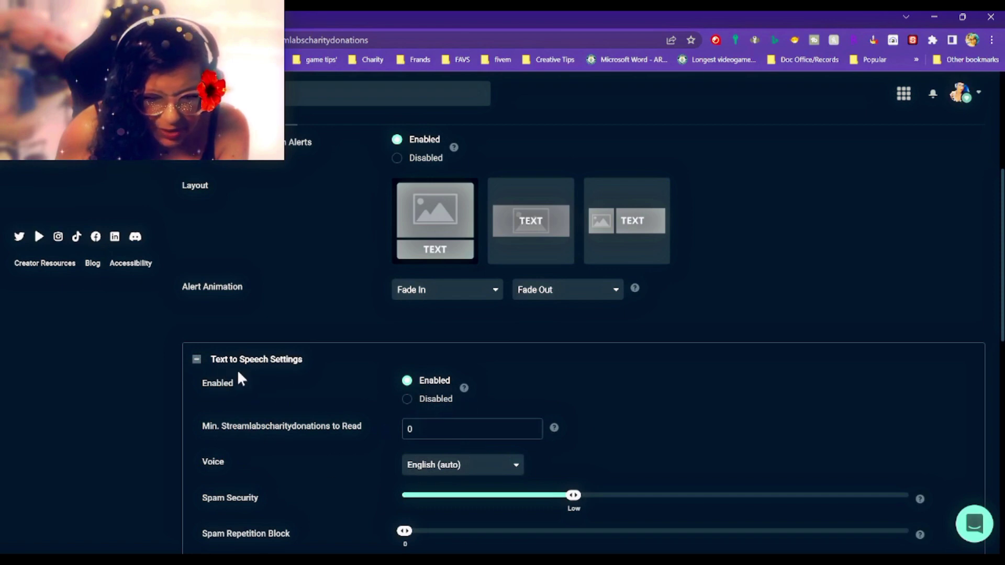
{"action": "left_click", "coordinate": [197, 359]}
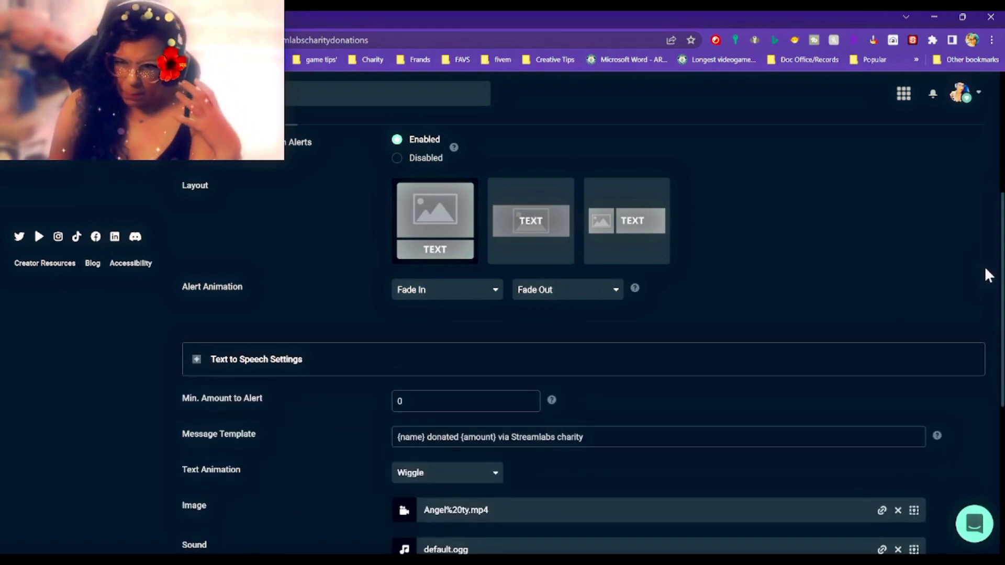
{"action": "left_click_drag", "start_coordinate": [1002, 274], "coordinate": [994, 420]}
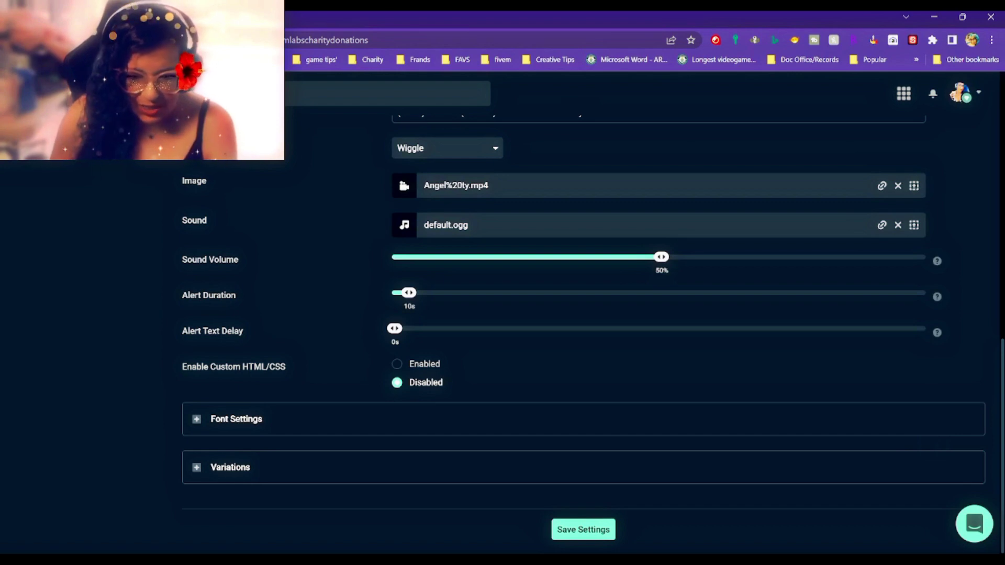
{"action": "left_click", "coordinate": [592, 536]}
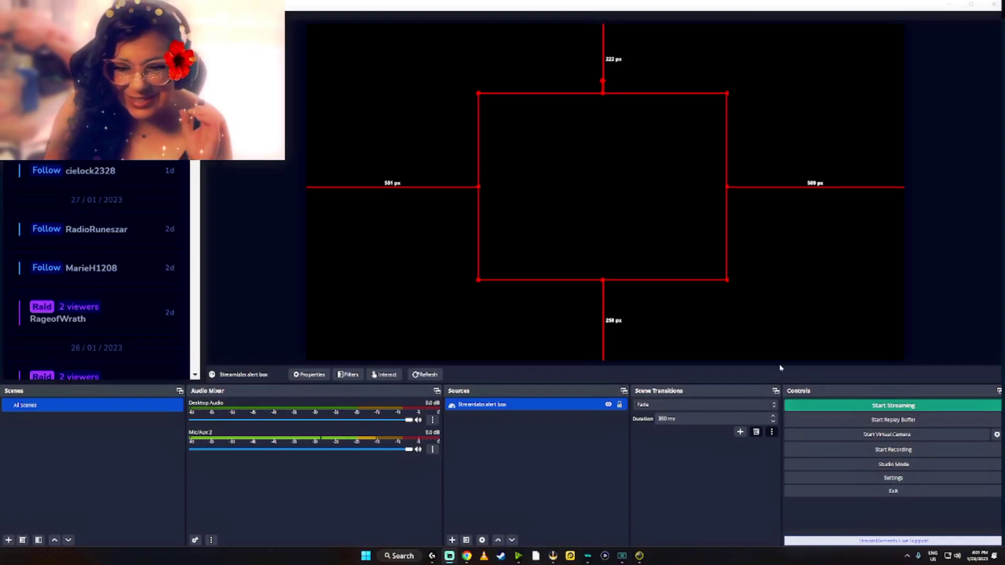
In OBS Studio, delete the existing alert box source and create a new Browser source named Streamlabs alert box.
{"action": "key", "text": "Return"}
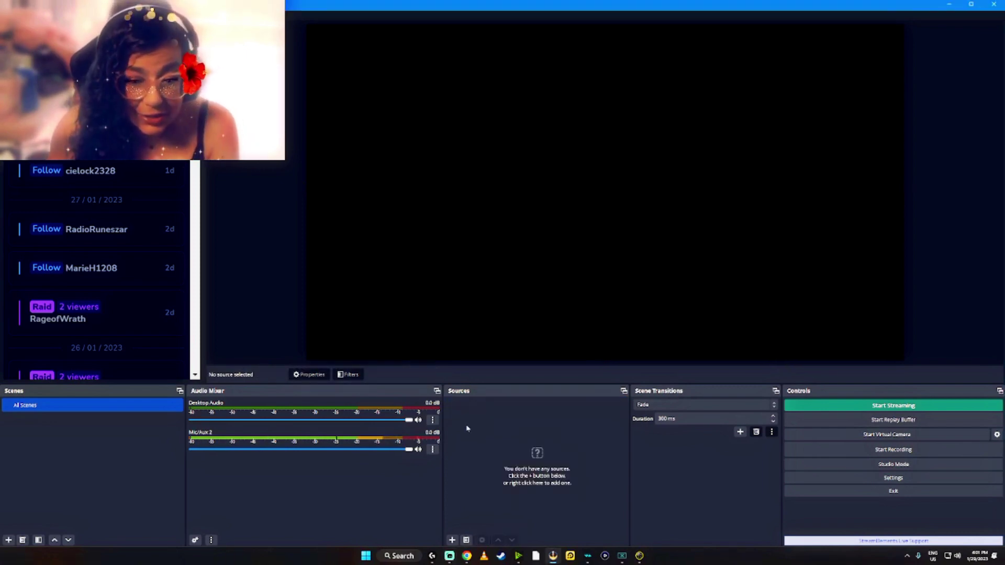
{"action": "left_click", "coordinate": [453, 539]}
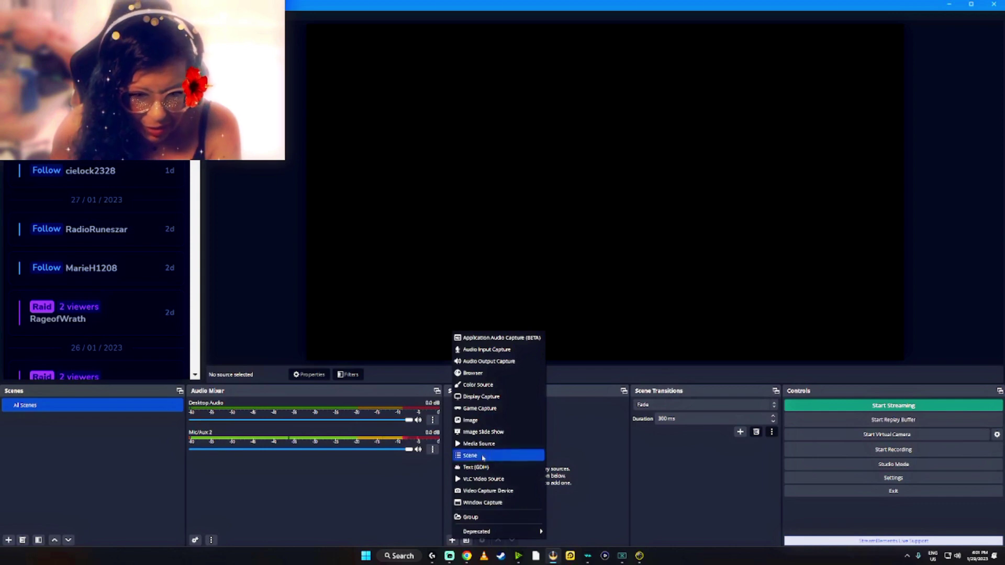
{"action": "left_click", "coordinate": [492, 373]}
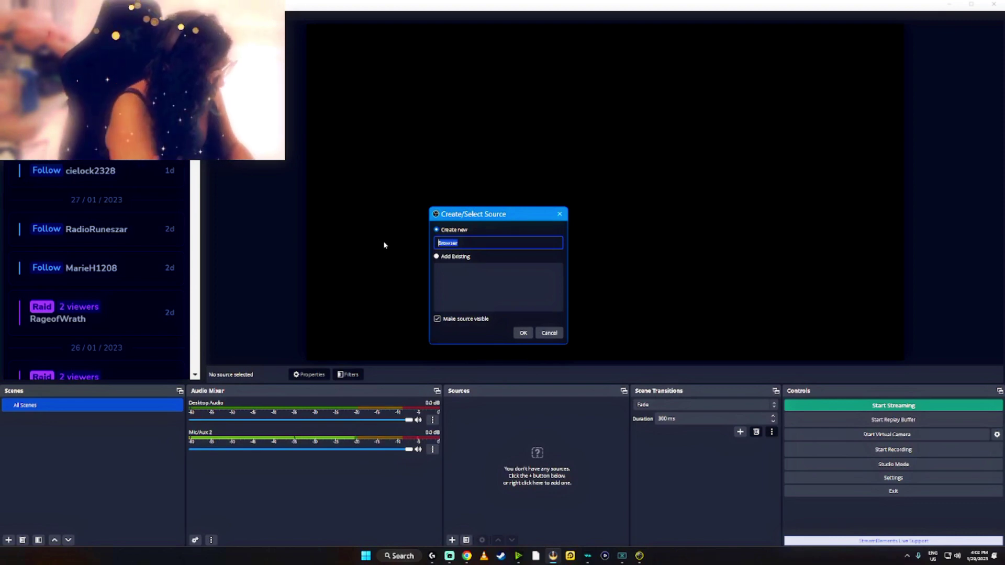
{"action": "type", "text": "Streamla"}
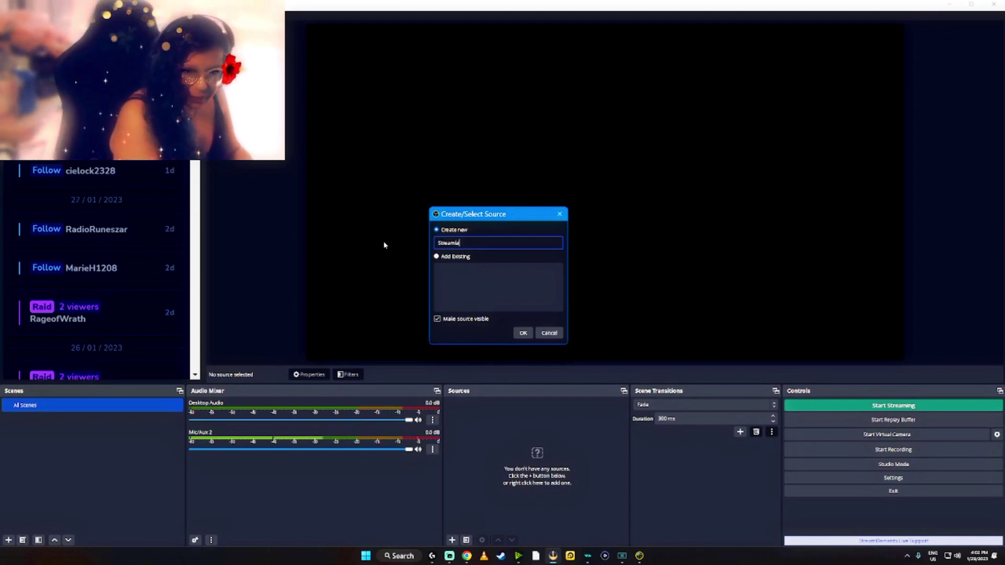
{"action": "type", "text": "bs alert box"}
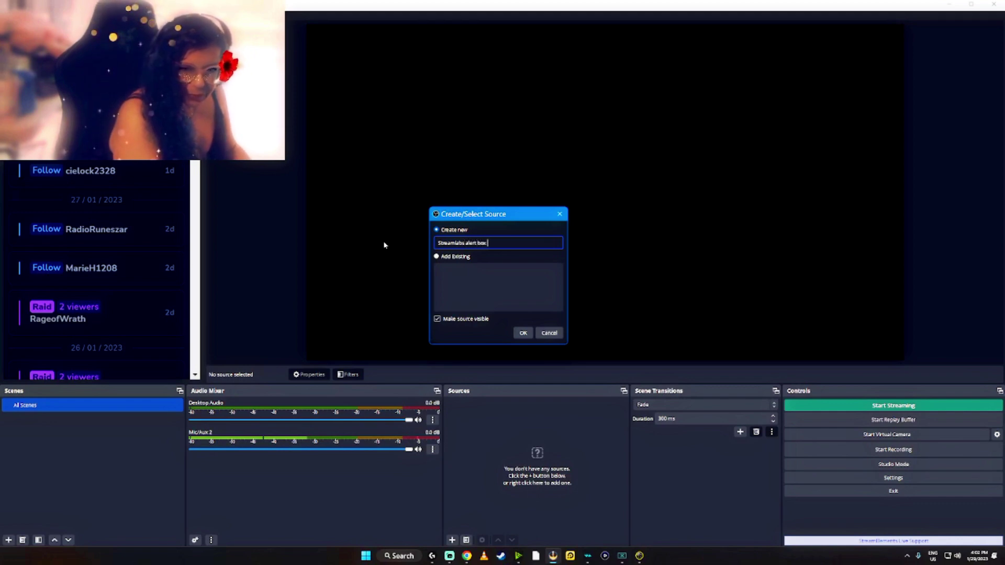
{"action": "key", "text": "Return"}
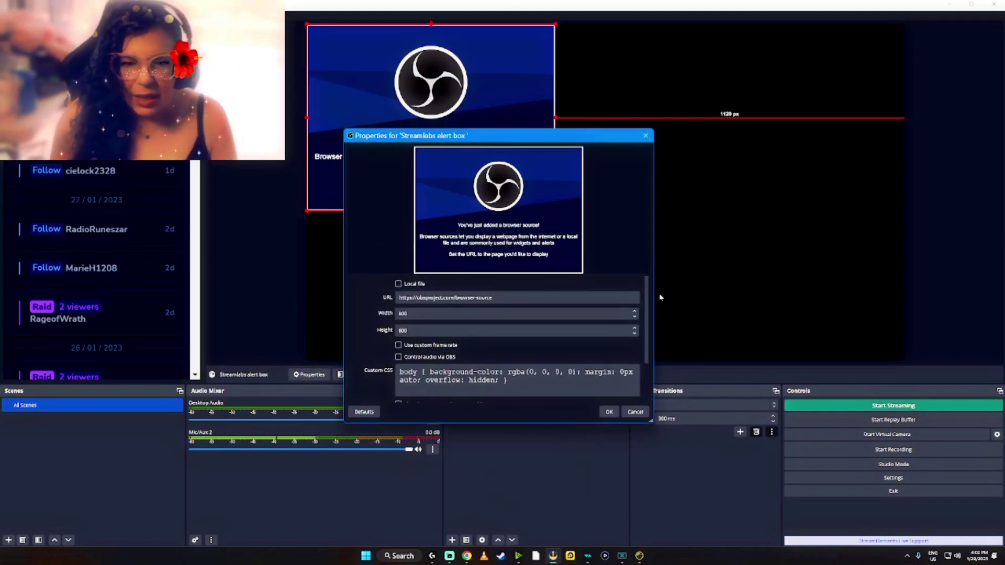
Replace the browser source's default URL with the copied private alert box widget URL.
{"action": "triple_click", "coordinate": [445, 297]}
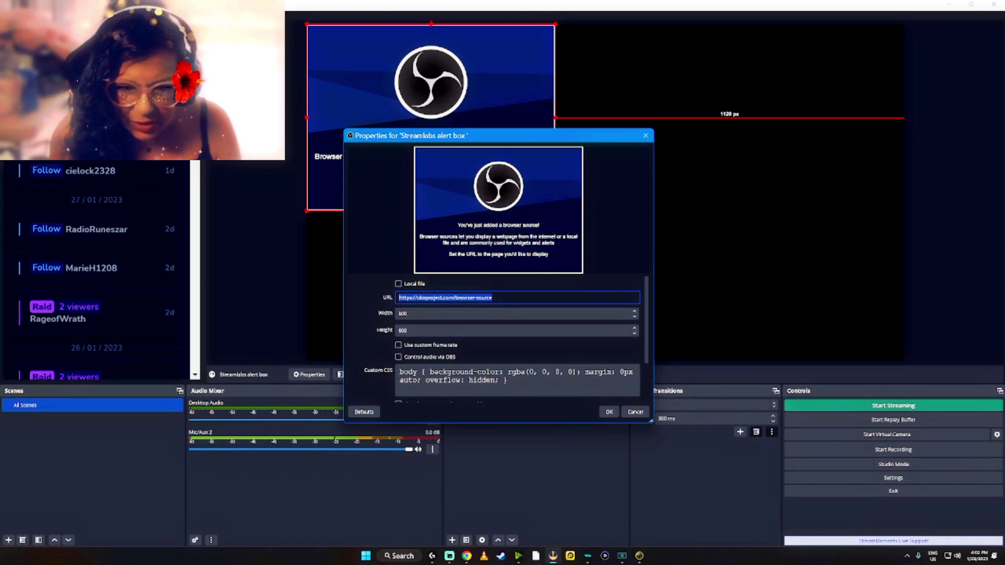
{"action": "right_click", "coordinate": [457, 297]}
{"action": "left_click", "coordinate": [478, 350]}
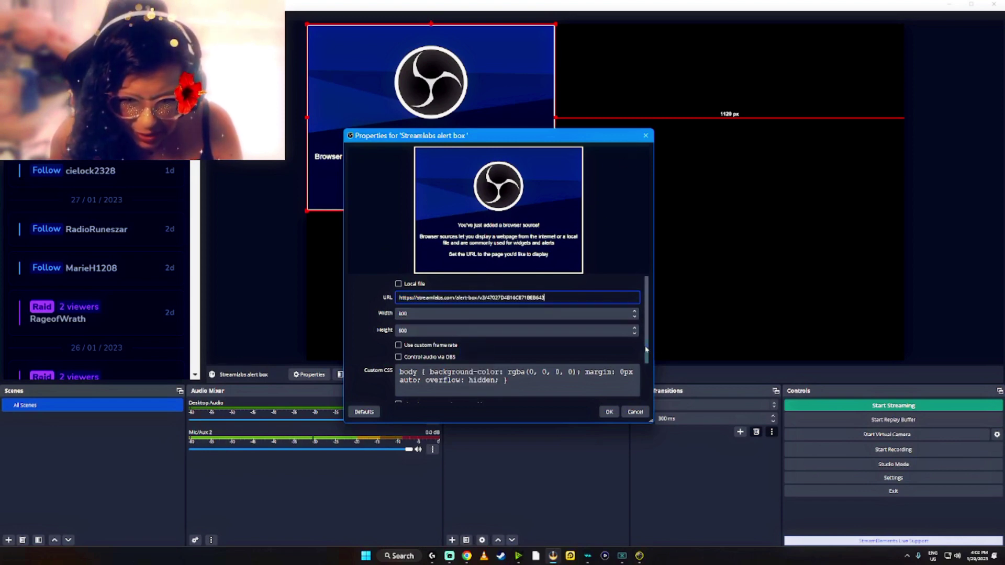
Enable Refresh browser when scene becomes active for the alert box source and move it to the middle of the canvas.
{"action": "left_click_drag", "start_coordinate": [646, 350], "coordinate": [643, 386]}
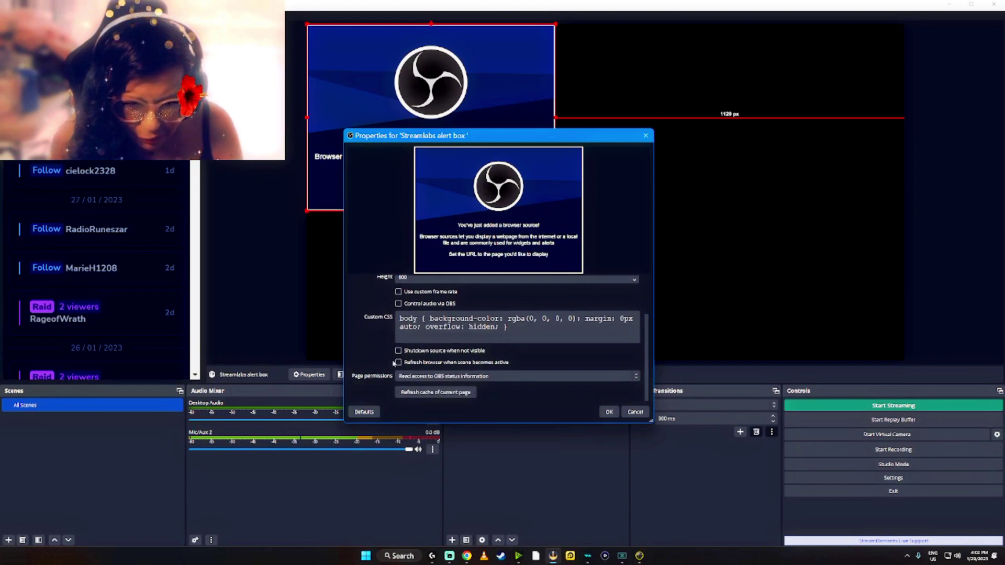
{"action": "left_click", "coordinate": [483, 367]}
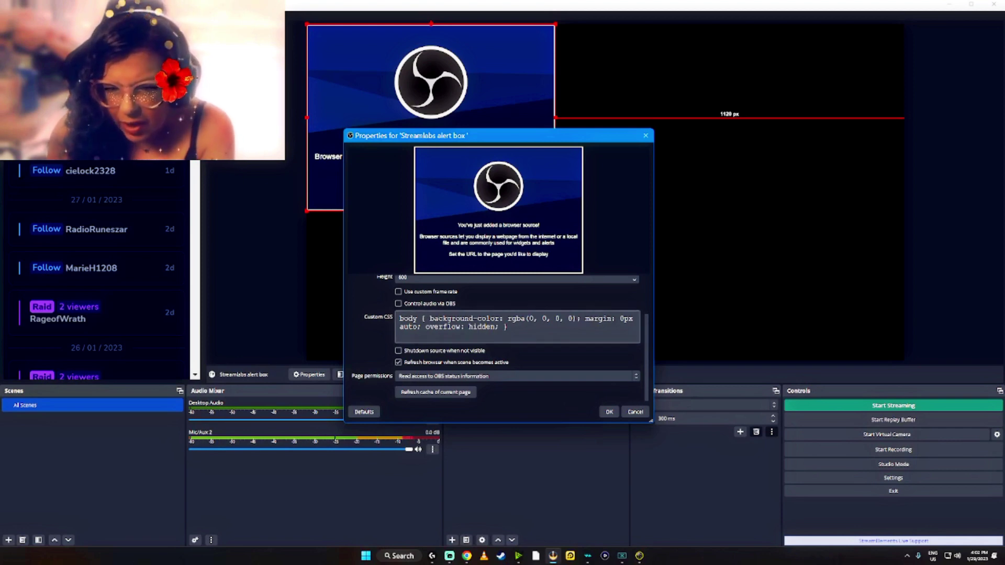
{"action": "left_click", "coordinate": [609, 413]}
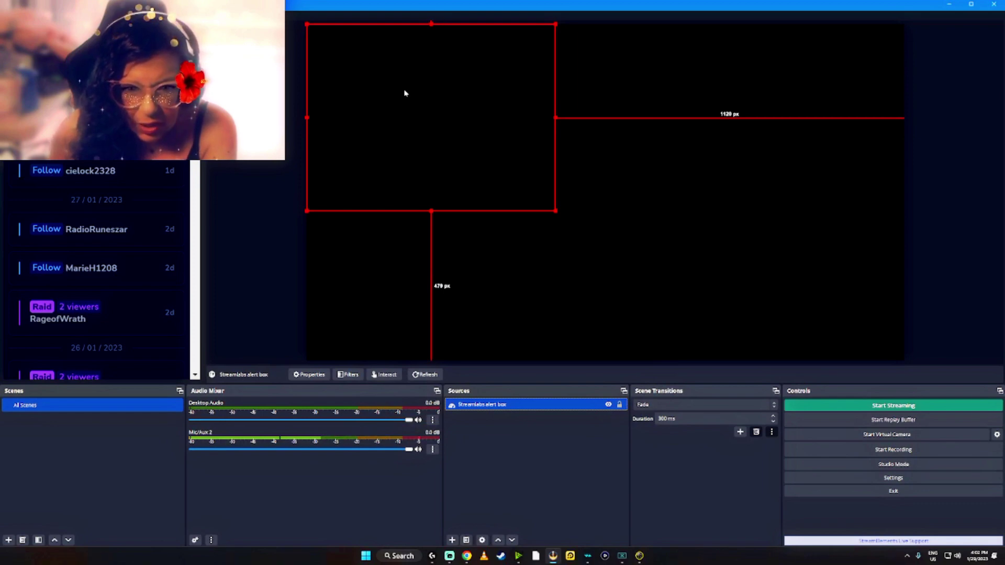
{"action": "left_click_drag", "start_coordinate": [406, 92], "coordinate": [559, 166]}
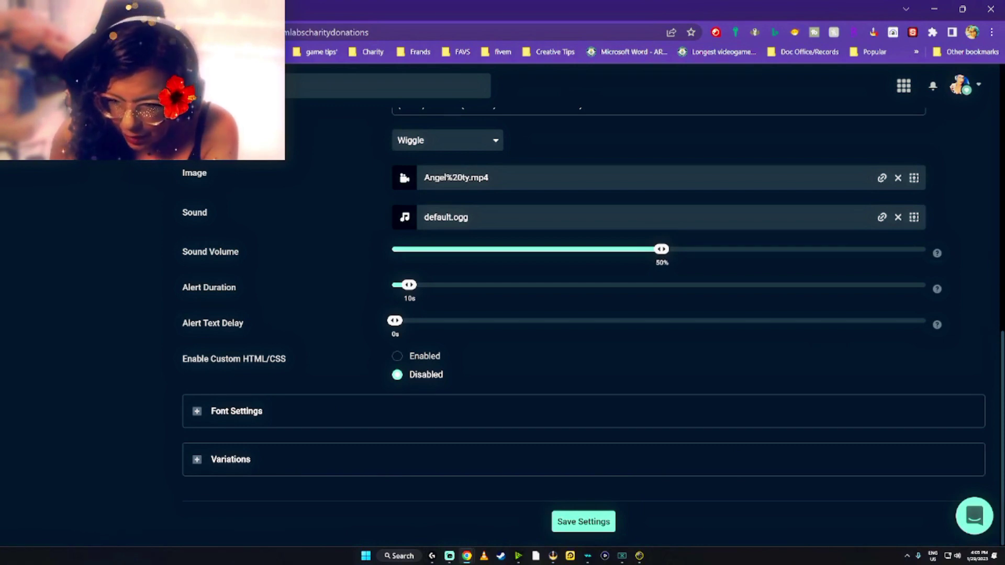
Switch to the Streamlabs Alert Box page in Chrome, send a test Streamlabs Charity donation and watch the alert in OBS Studio.
{"action": "scroll", "coordinate": [1002, 345], "scroll_direction": "up", "scroll_amount": 15}
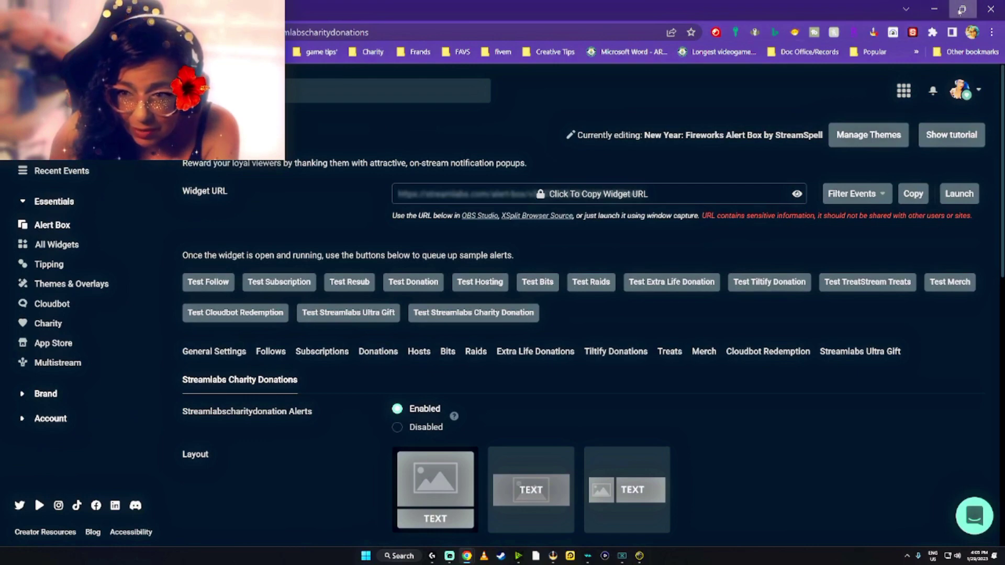
{"action": "left_click", "coordinate": [962, 9]}
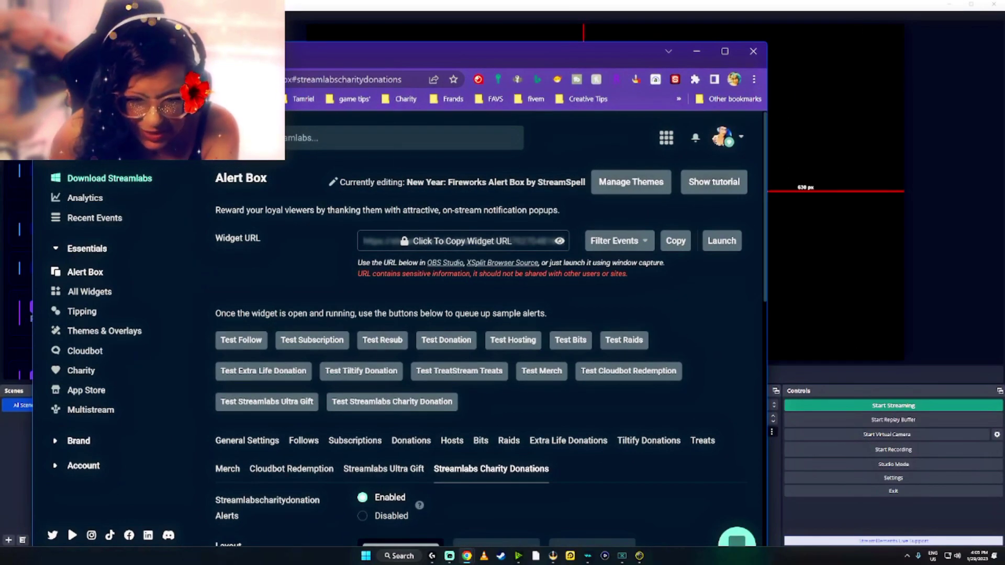
{"action": "left_click", "coordinate": [417, 402]}
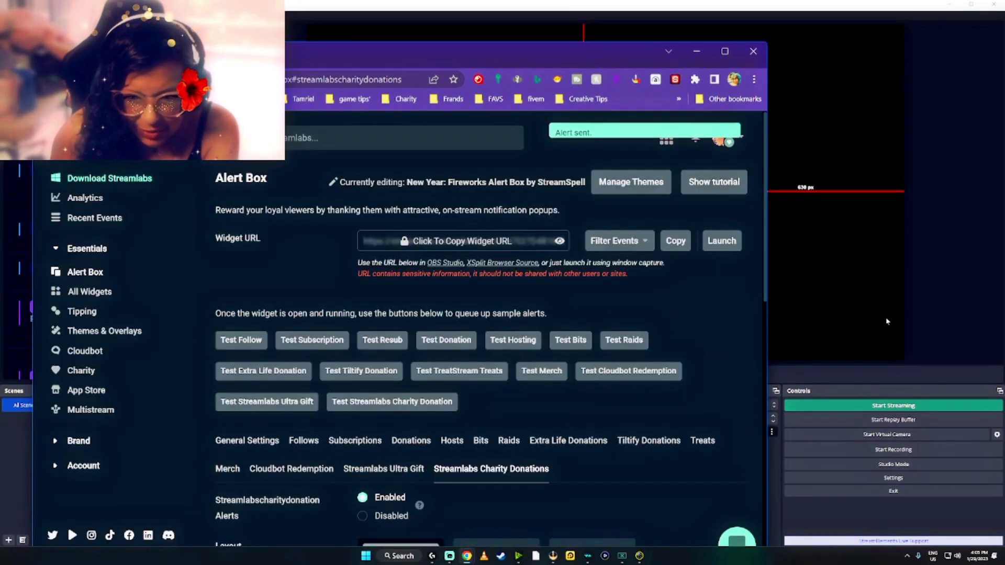
{"action": "left_click", "coordinate": [863, 312]}
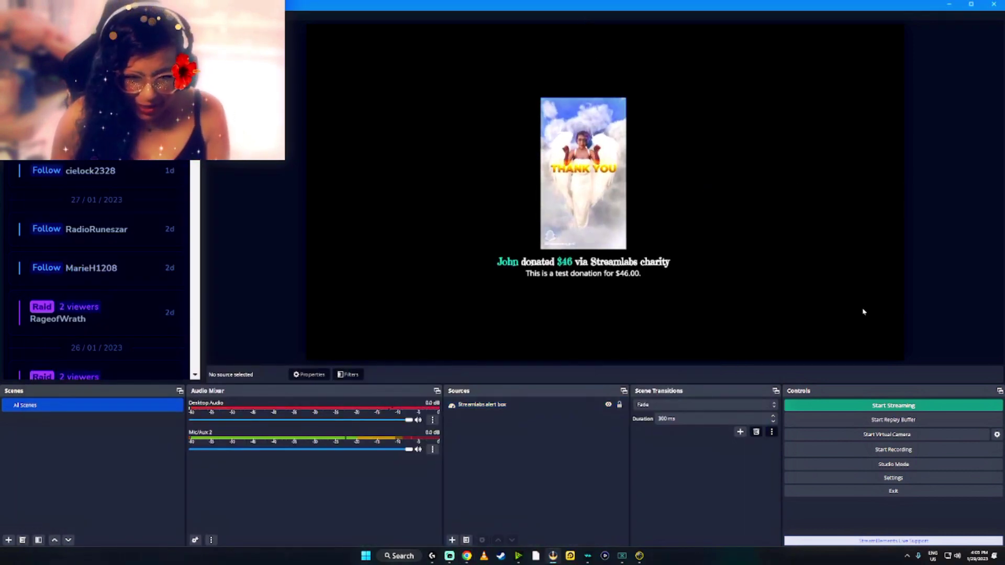
Lower the Desktop Audio volume to about -14.5 dB and set Mic/Aux 2 to -5.0 dB in the audio mixer.
{"action": "left_click_drag", "start_coordinate": [409, 420], "coordinate": [316, 423]}
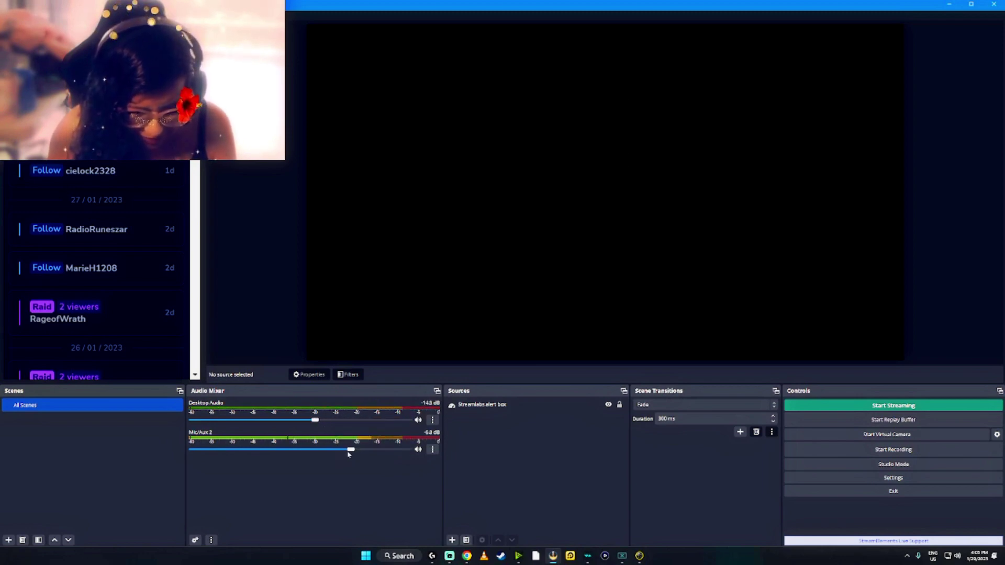
{"action": "left_click_drag", "start_coordinate": [350, 453], "coordinate": [364, 450]}
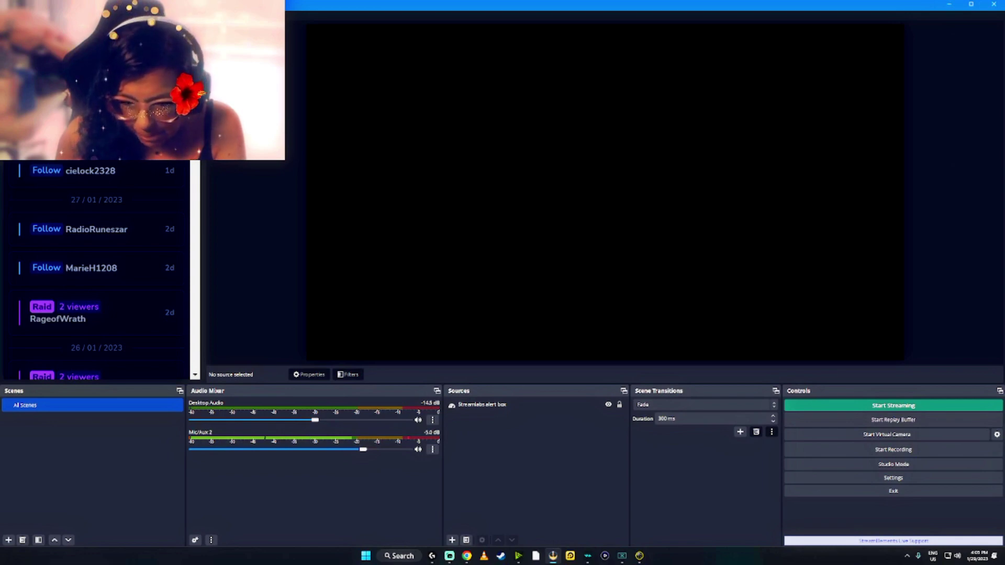
Switch to the Wild Ones Unite 4 StJudes 2023 campaign page in Chrome and review its goal, donation options, cause, team and description.
{"action": "key", "text": "alt+Tab"}
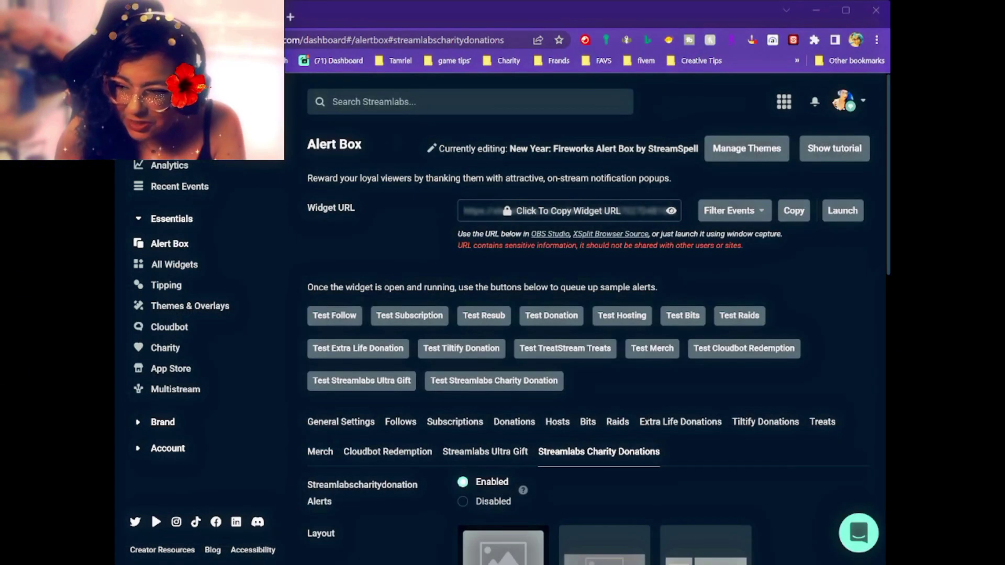
{"action": "key", "text": "alt+Tab"}
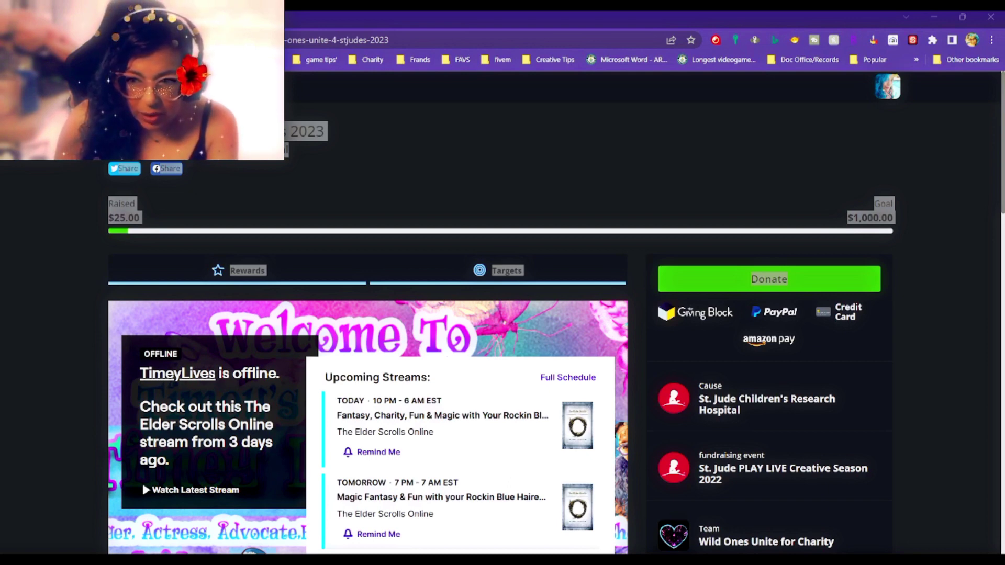
{"action": "scroll", "coordinate": [954, 135], "scroll_direction": "down", "scroll_amount": 2}
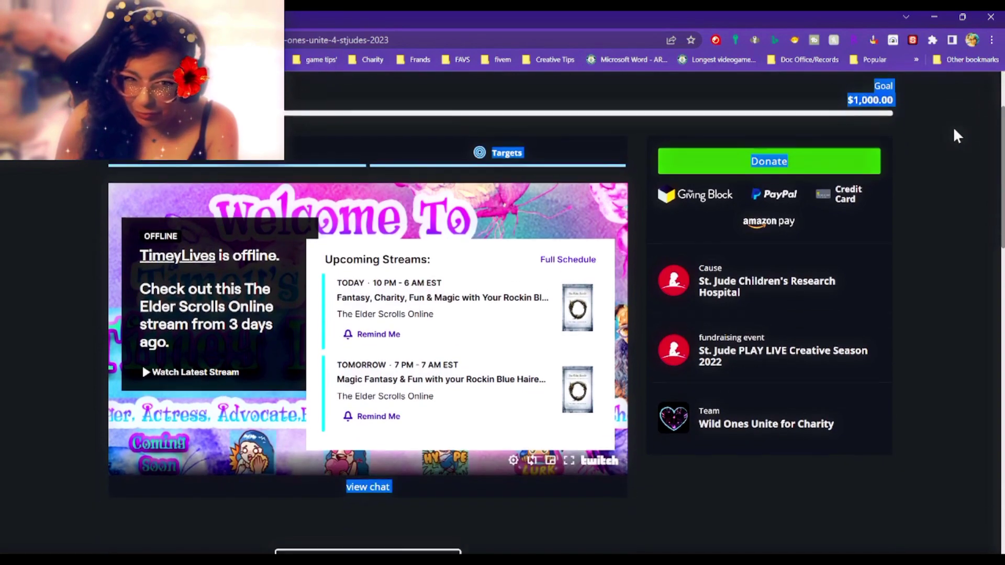
{"action": "scroll", "coordinate": [957, 136], "scroll_direction": "up", "scroll_amount": 2}
{"action": "scroll", "coordinate": [957, 136], "scroll_direction": "down", "scroll_amount": 4}
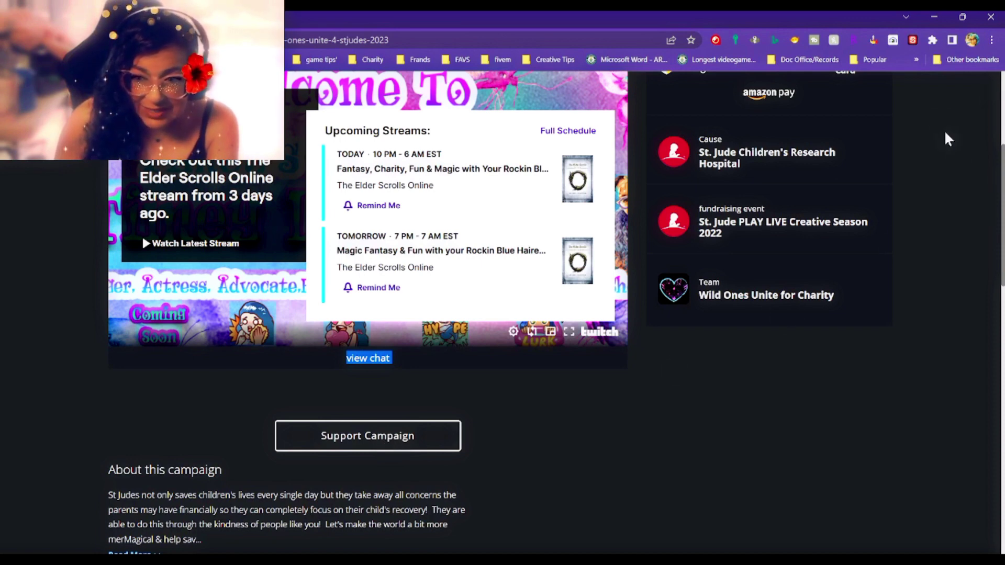
{"action": "scroll", "coordinate": [1002, 157], "scroll_direction": "up", "scroll_amount": 5}
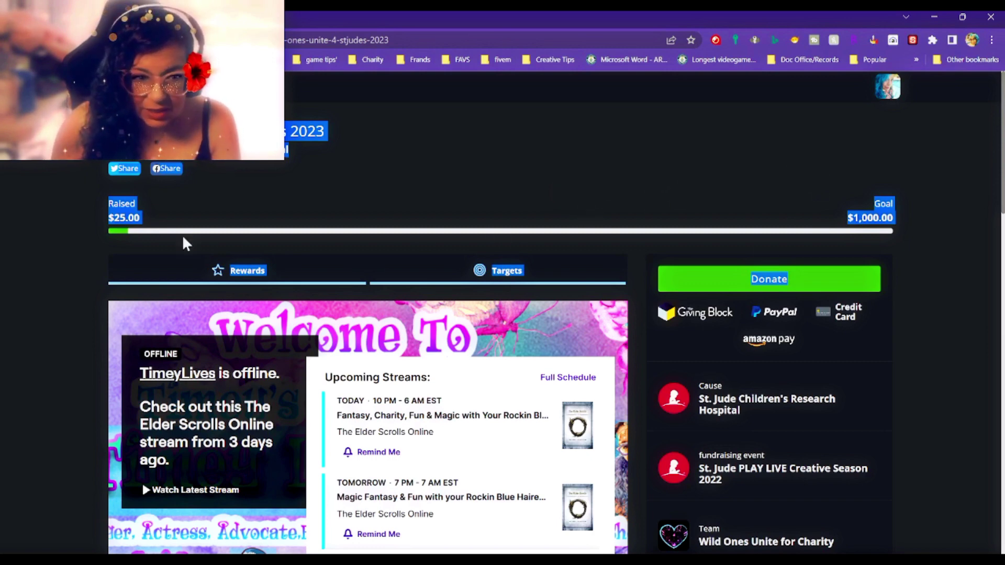
From the account dashboard, open the Wild Ones Unite for Charity team and its Wild Ones Unite 4 StJudes 2023 campaign for management.
{"action": "left_click", "coordinate": [890, 84]}
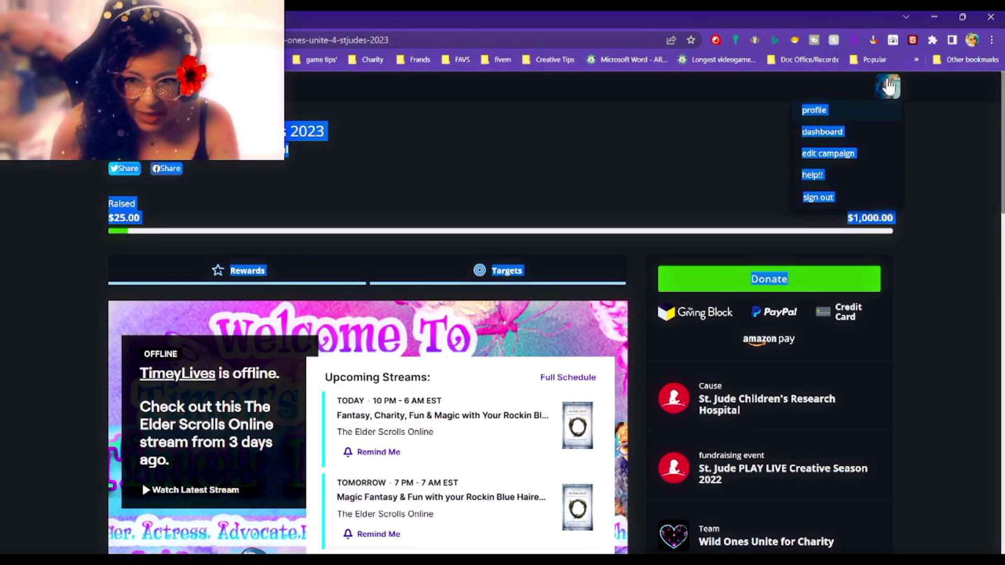
{"action": "left_click", "coordinate": [823, 133]}
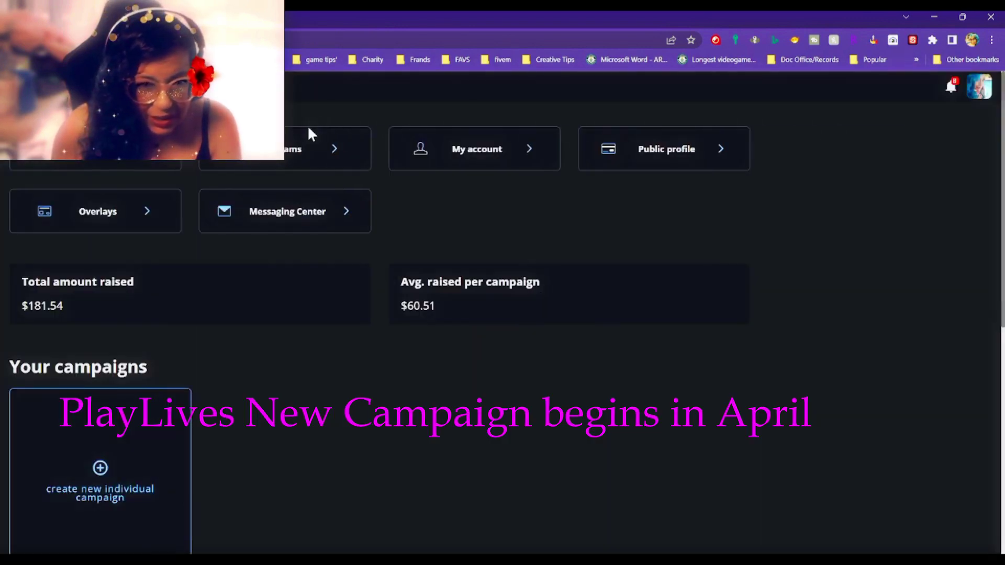
{"action": "left_click", "coordinate": [292, 152]}
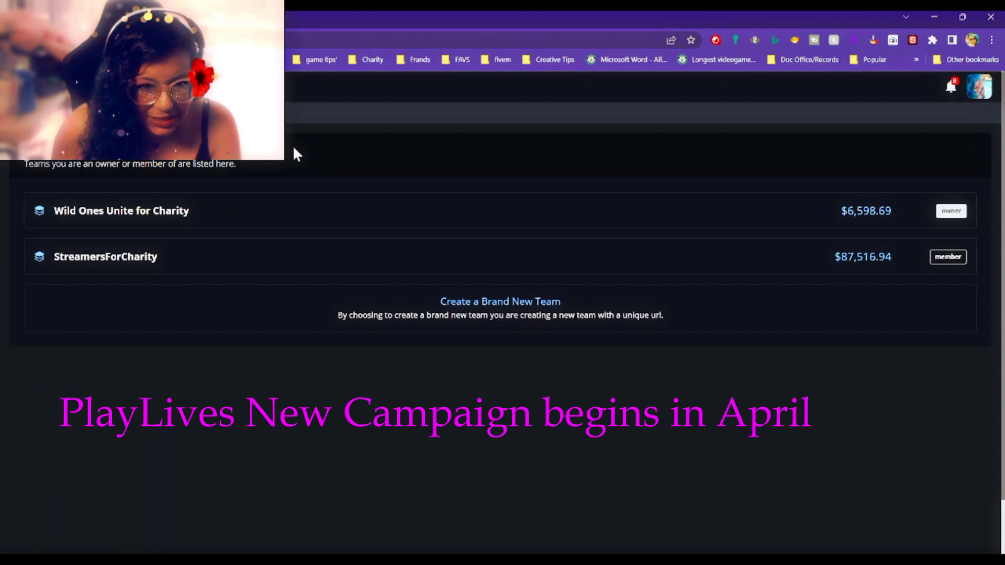
{"action": "left_click", "coordinate": [186, 215]}
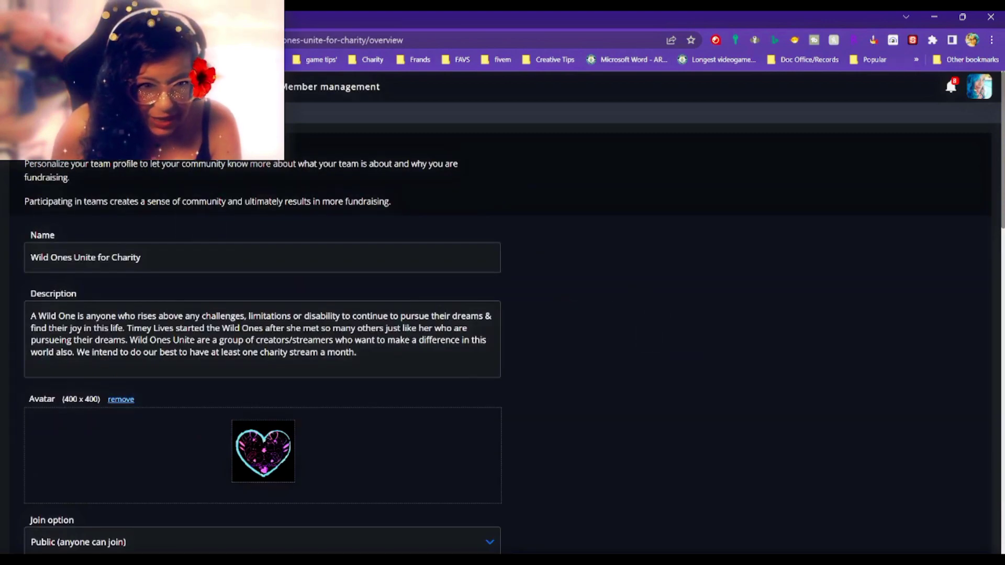
{"action": "left_click", "coordinate": [230, 86]}
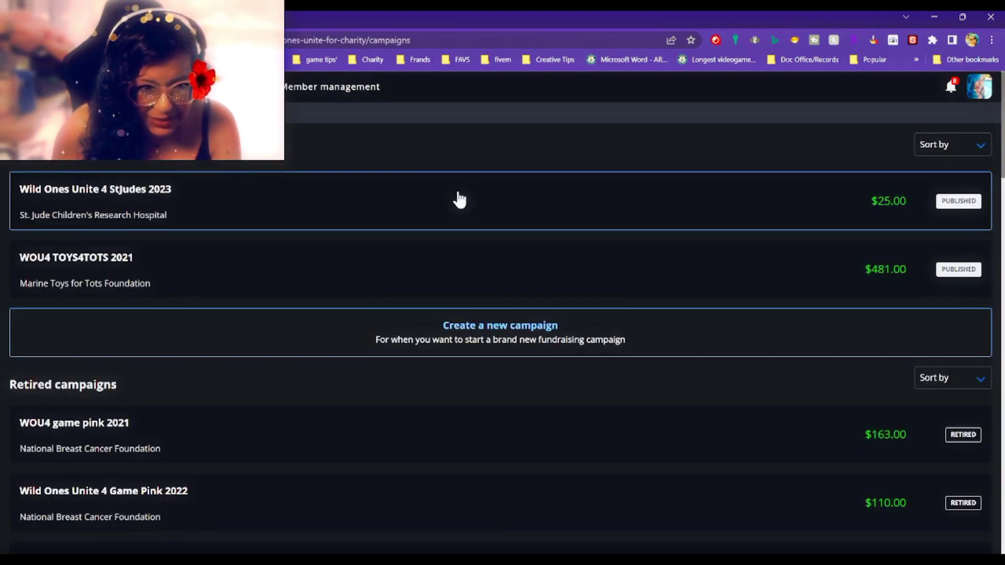
{"action": "left_click", "coordinate": [320, 207]}
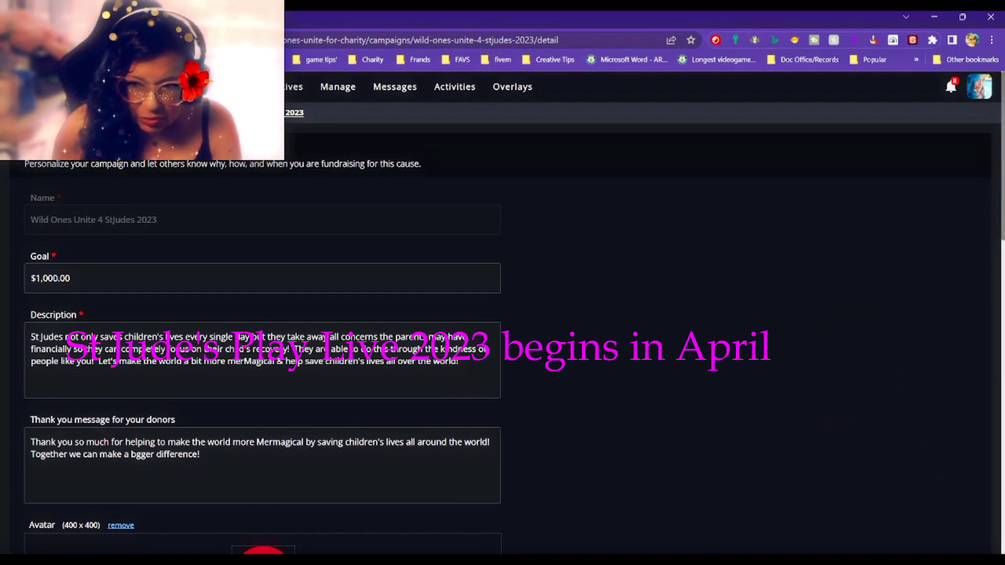
Review the campaign's detail form, including its goal, description and thank you message for donors.
{"action": "left_click_drag", "start_coordinate": [1001, 296], "coordinate": [999, 337]}
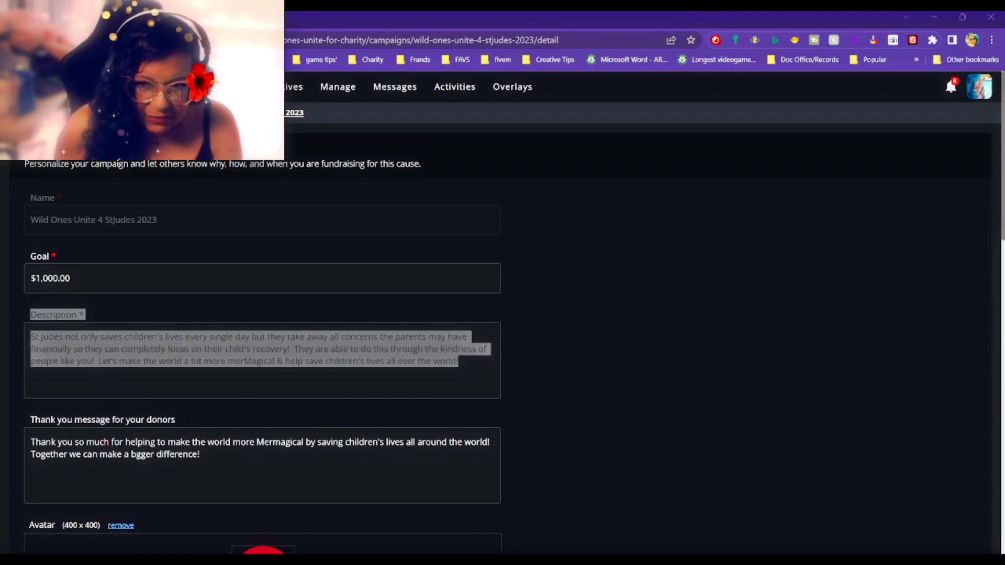
{"action": "left_click", "coordinate": [745, 260]}
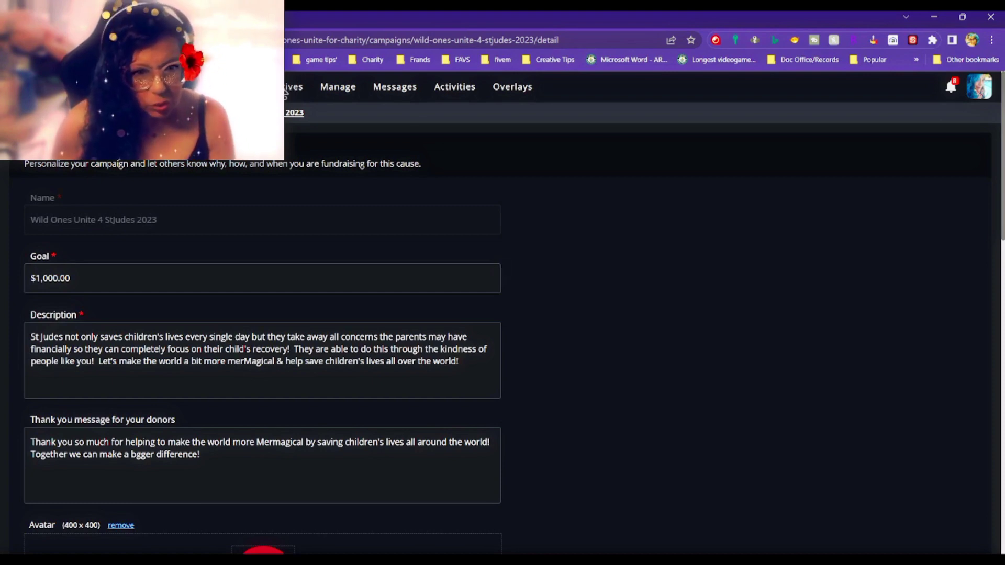
{"action": "scroll", "coordinate": [131, 321], "scroll_direction": "down", "scroll_amount": 3}
{"action": "scroll", "coordinate": [131, 321], "scroll_direction": "up", "scroll_amount": 3}
{"action": "middle_click", "coordinate": [122, 267]}
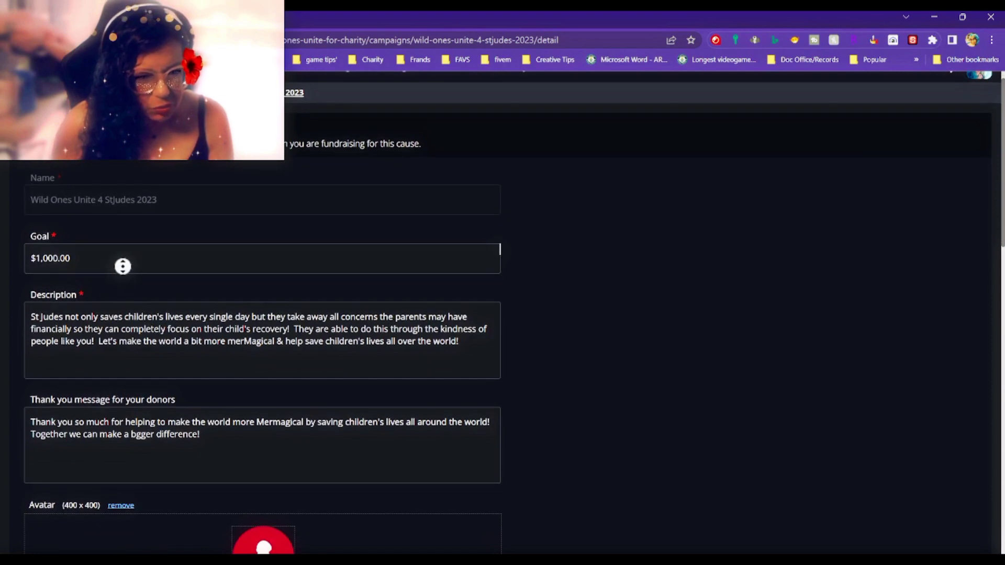
{"action": "scroll", "coordinate": [303, 158], "scroll_direction": "up", "scroll_amount": 1}
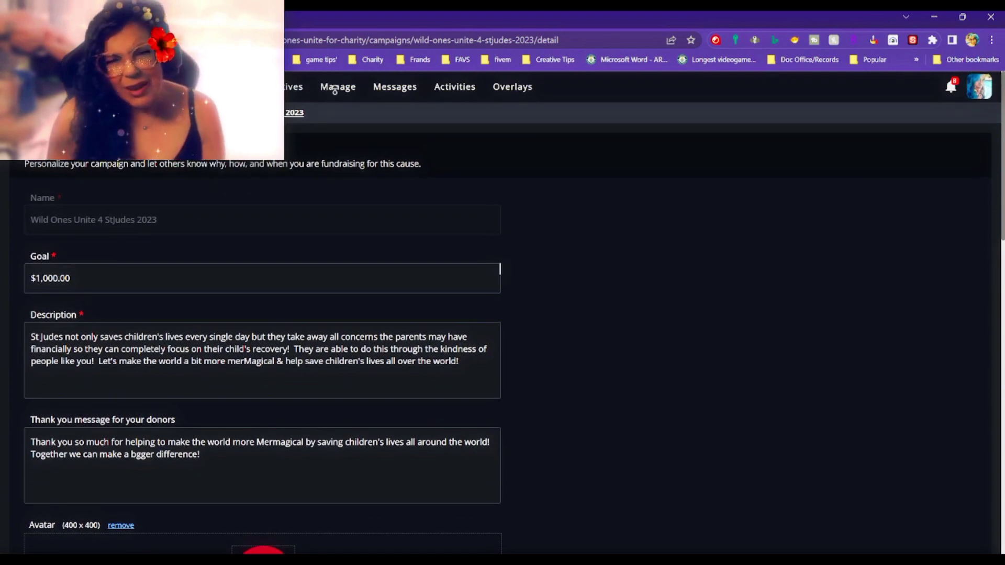
Examine the campaign's incentives: rewards, targets, polls, cause rewards, milestones and schedule, and return to the rewards list.
{"action": "left_click", "coordinate": [297, 89]}
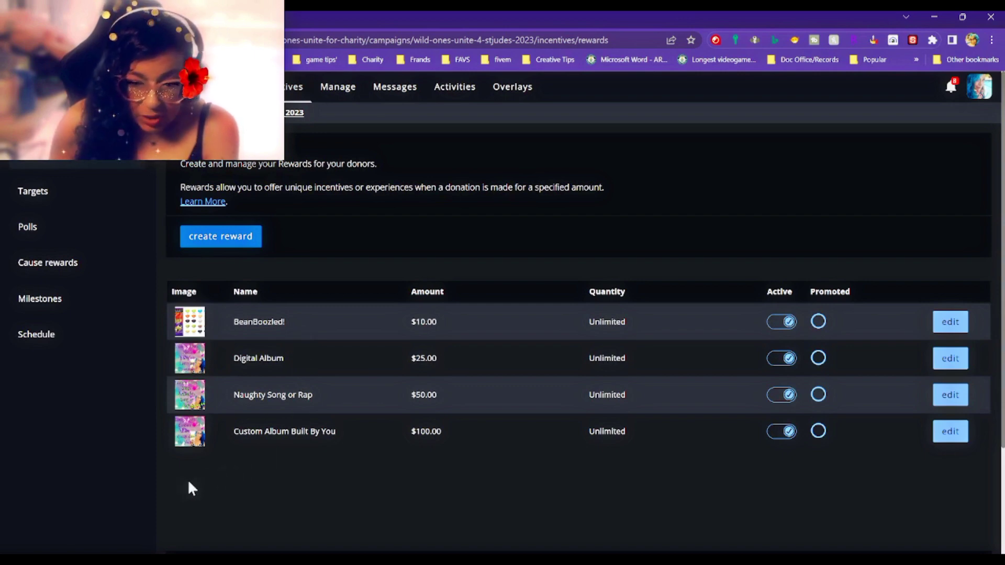
{"action": "left_click", "coordinate": [71, 197]}
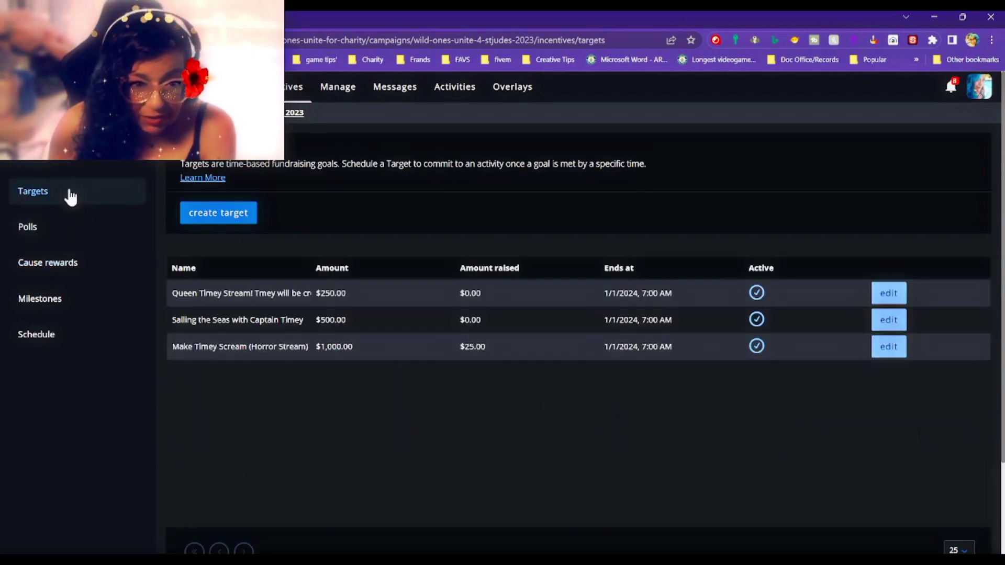
{"action": "left_click", "coordinate": [49, 242]}
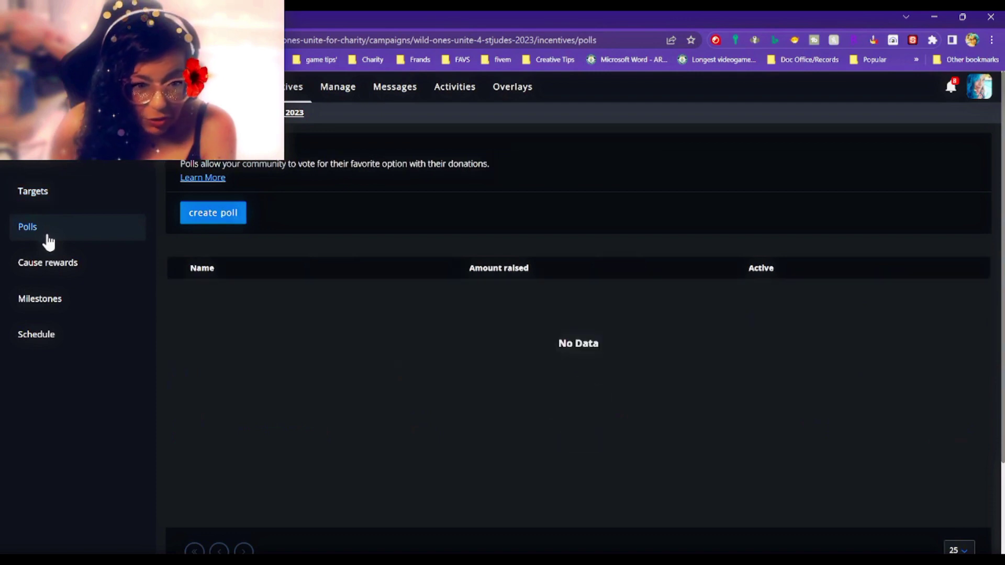
{"action": "left_click", "coordinate": [48, 273]}
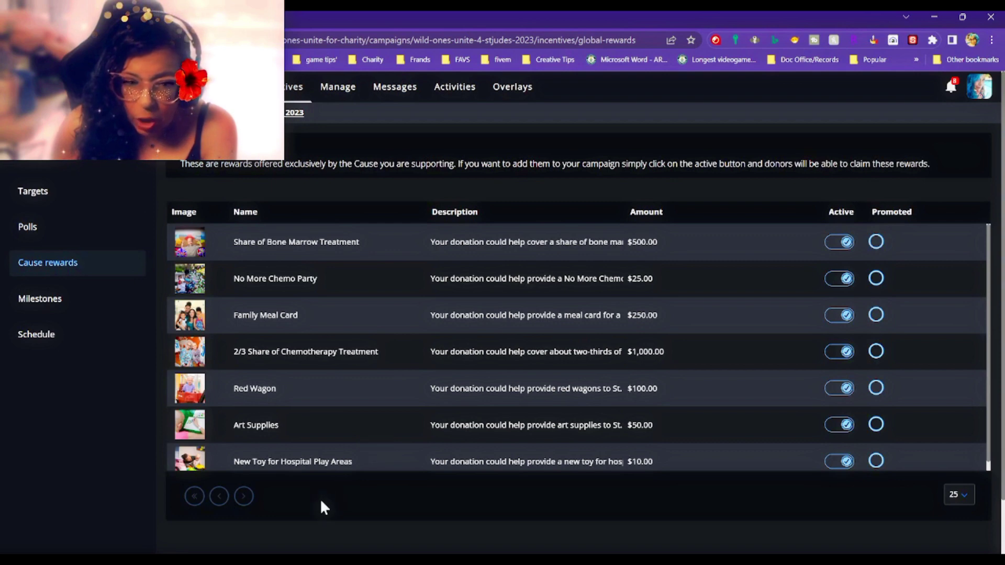
{"action": "left_click", "coordinate": [33, 303]}
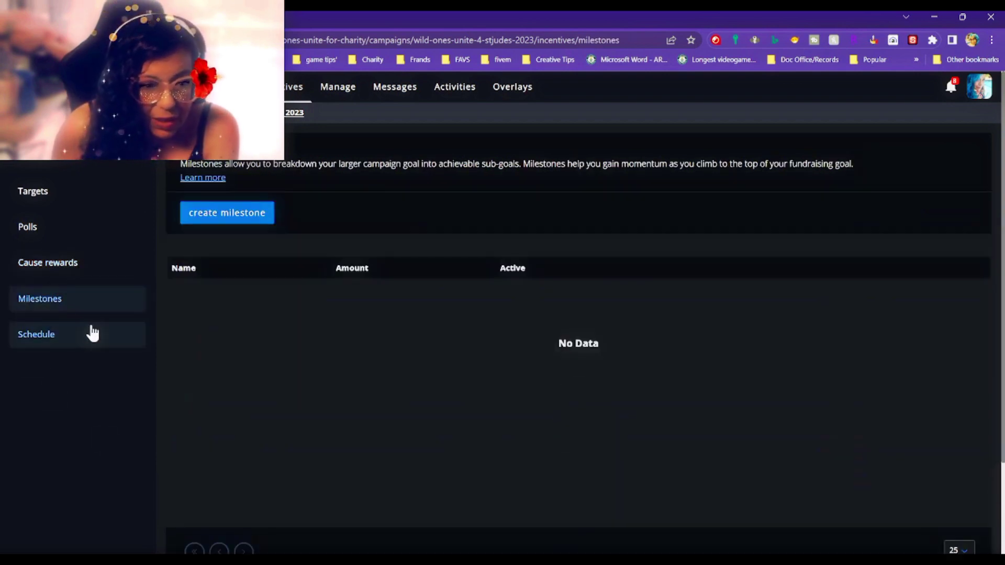
{"action": "left_click", "coordinate": [50, 353]}
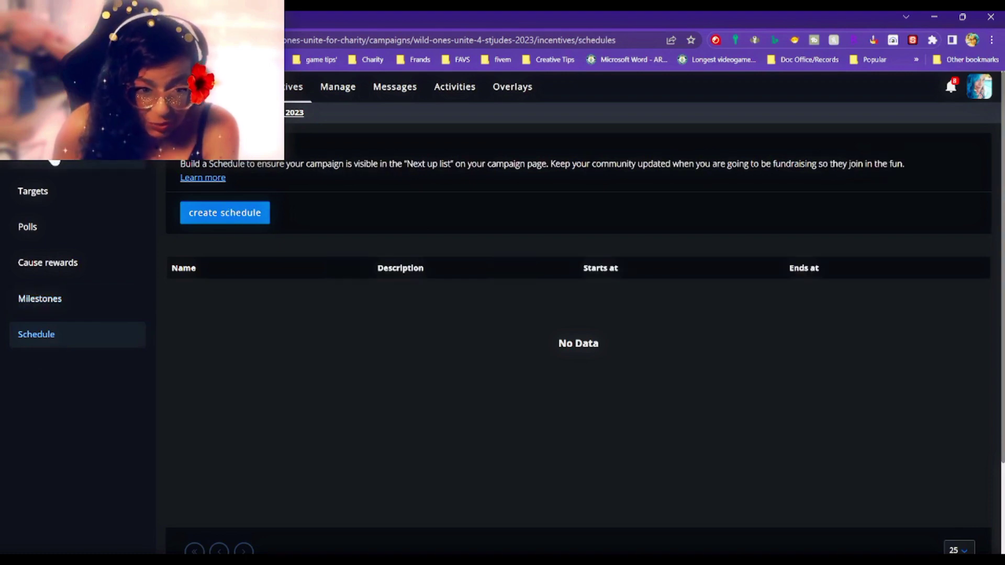
{"action": "left_click", "coordinate": [48, 172]}
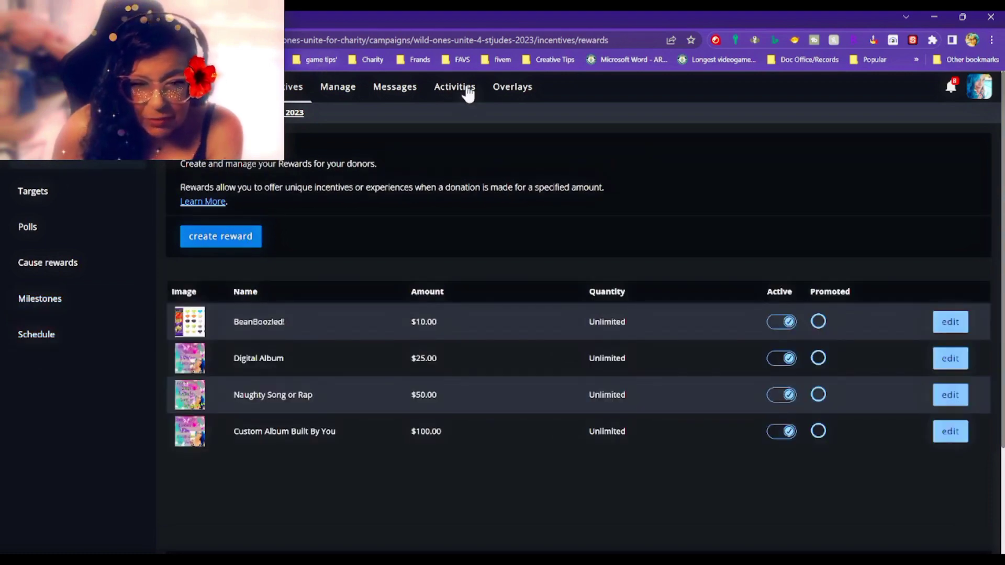
Look through the campaign's donation management, messages, and fitness activity settings with their account connections.
{"action": "left_click", "coordinate": [355, 103]}
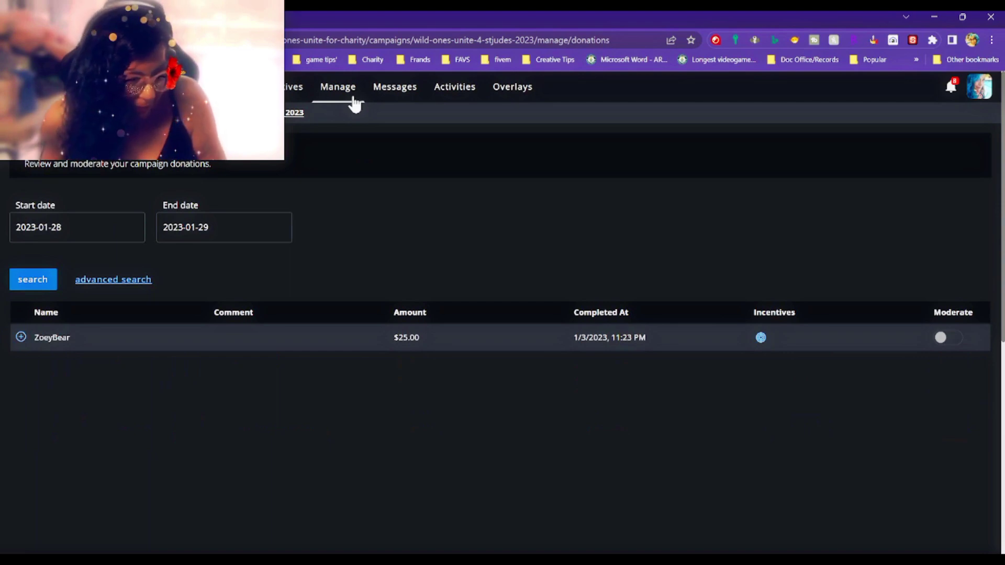
{"action": "left_click", "coordinate": [408, 98]}
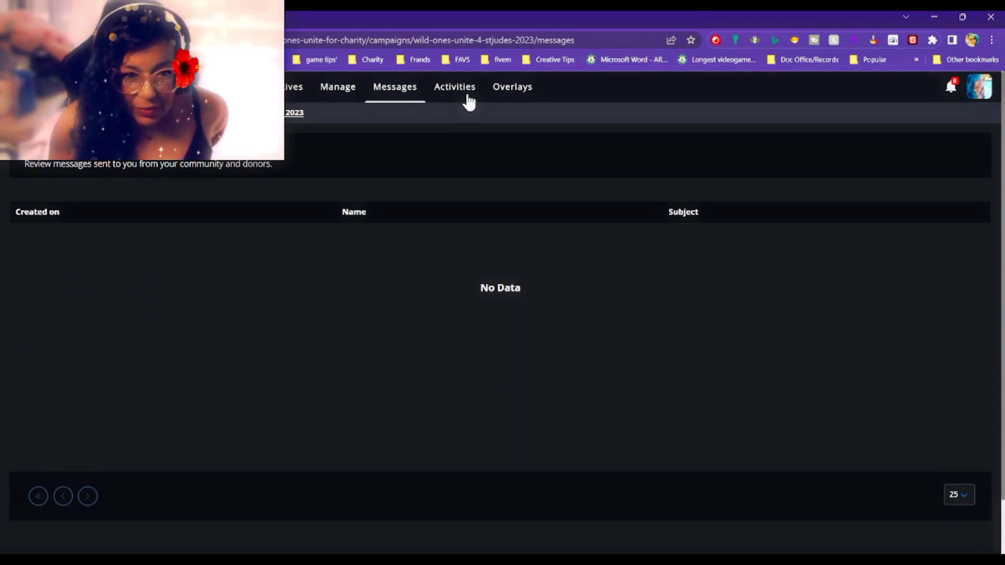
{"action": "left_click", "coordinate": [469, 103]}
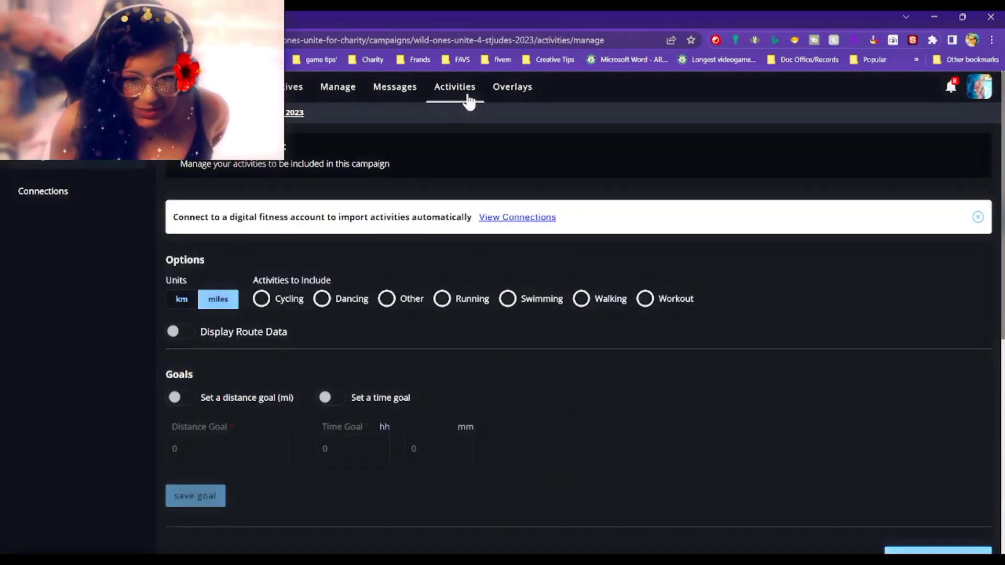
{"action": "left_click", "coordinate": [54, 203]}
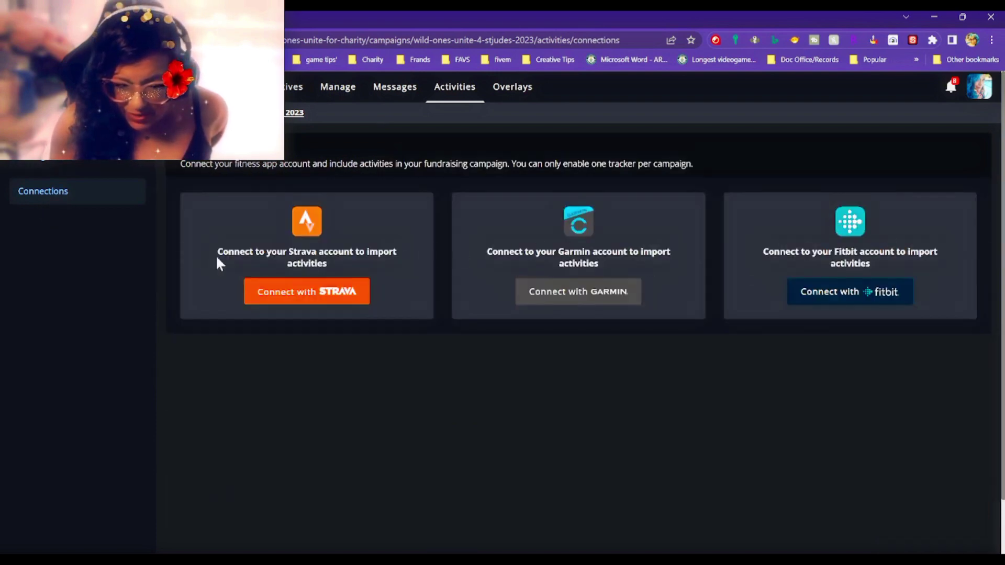
{"action": "key", "text": "alt+Left"}
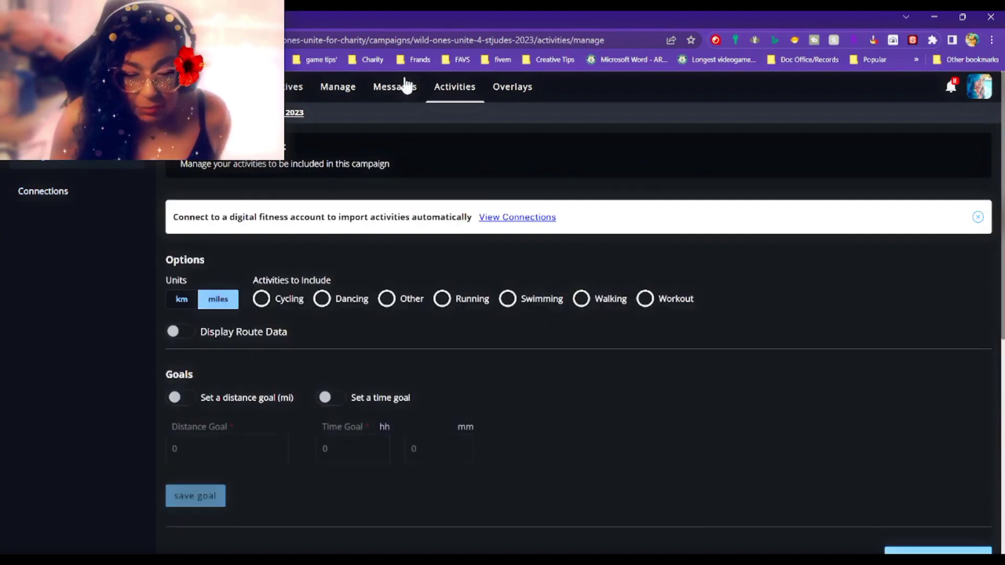
Create a new campaign overlay using the A Blank Slate template.
{"action": "left_click", "coordinate": [513, 88]}
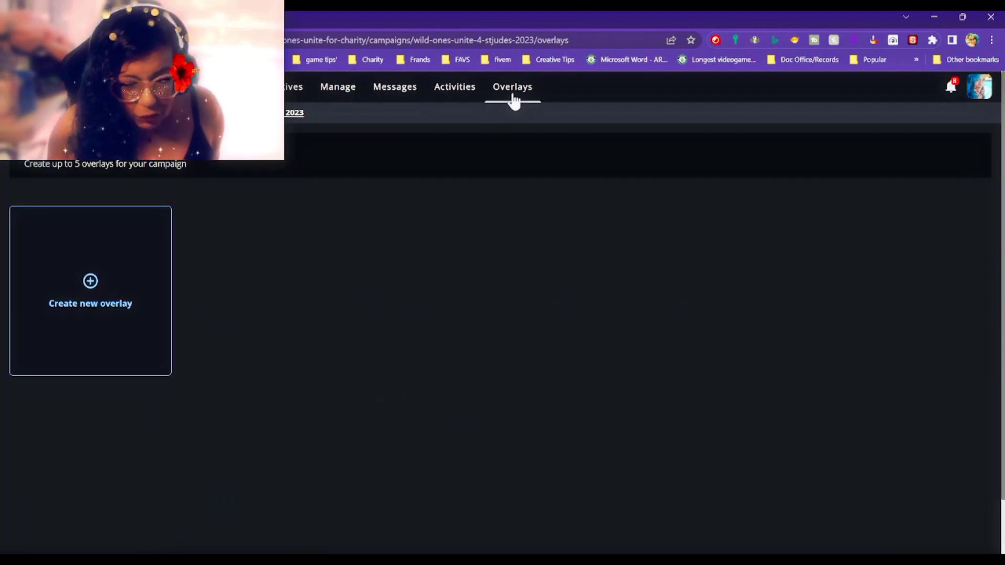
{"action": "left_click", "coordinate": [71, 284]}
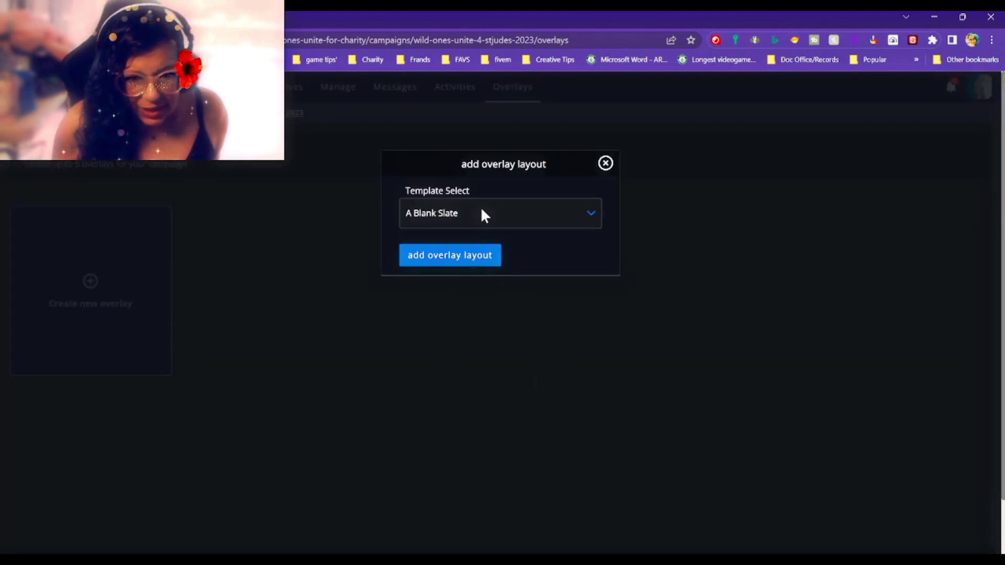
{"action": "left_click", "coordinate": [456, 255]}
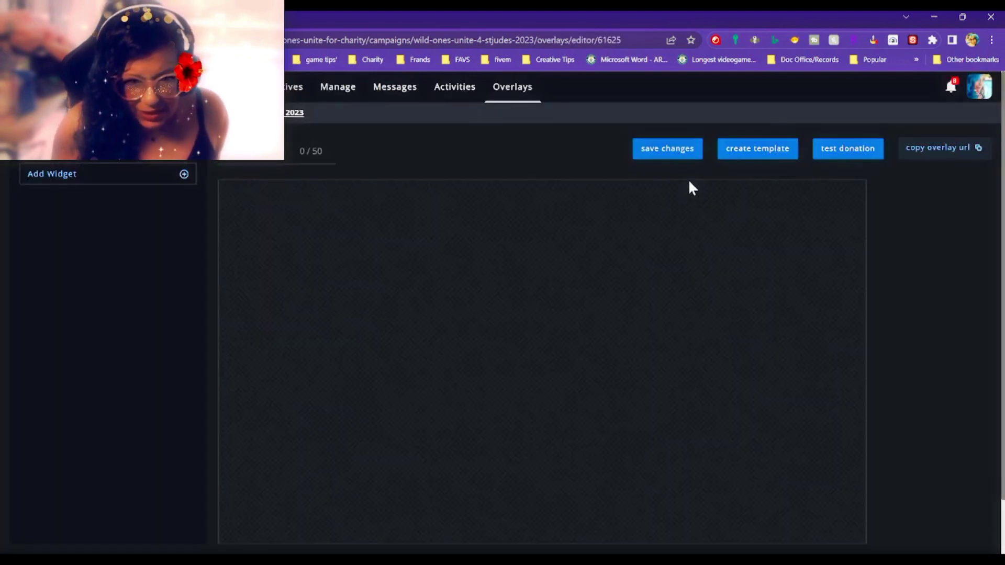
Add an Alert Box widget from the Alerts category to the overlay and move it near the middle of the canvas.
{"action": "left_click", "coordinate": [183, 176]}
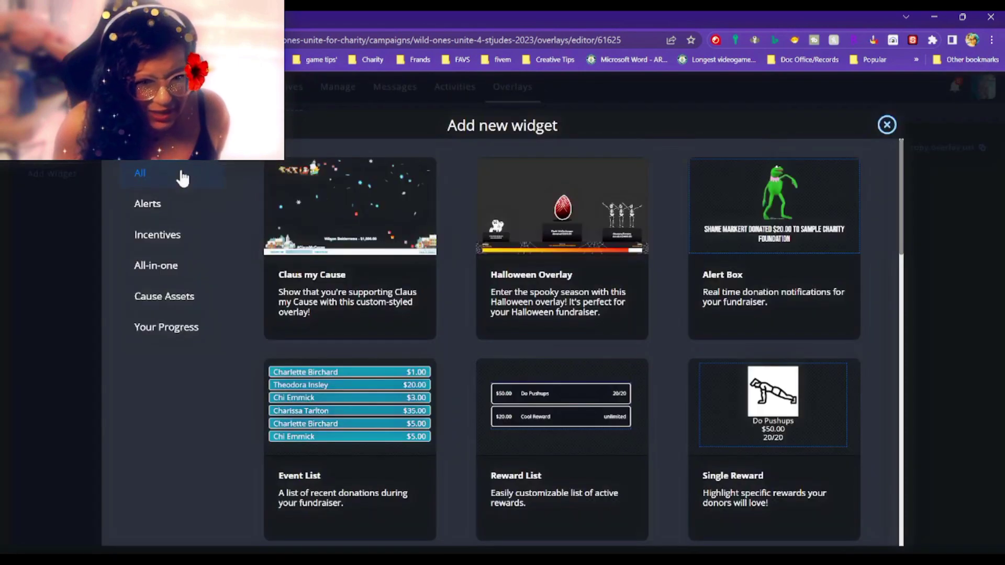
{"action": "left_click", "coordinate": [140, 209]}
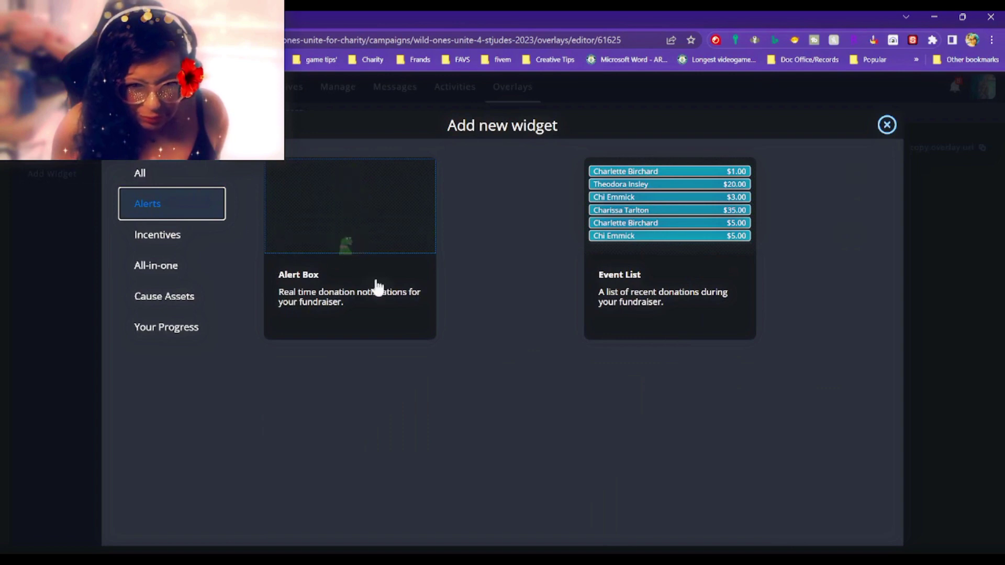
{"action": "left_click", "coordinate": [371, 226]}
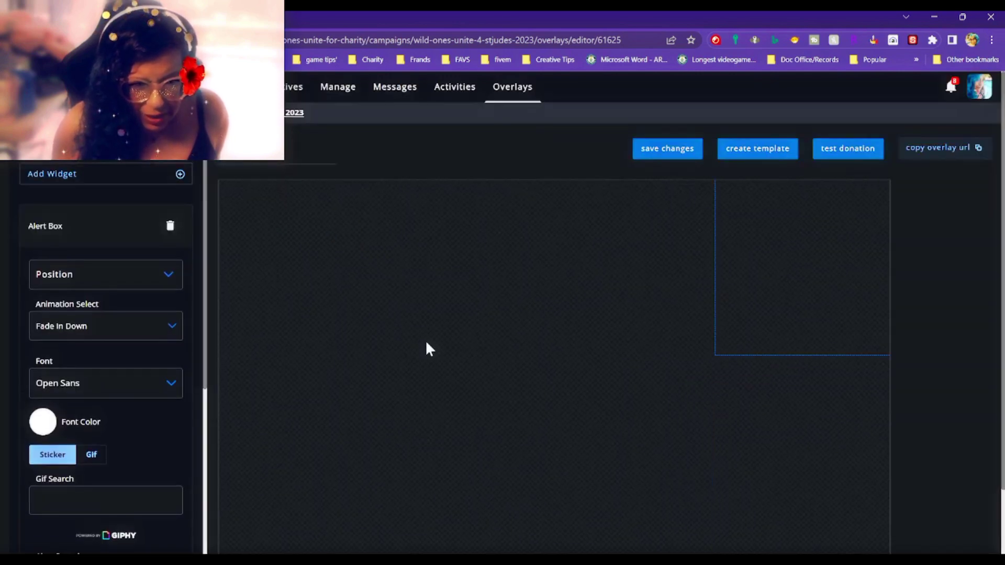
{"action": "left_click_drag", "start_coordinate": [796, 253], "coordinate": [505, 330]}
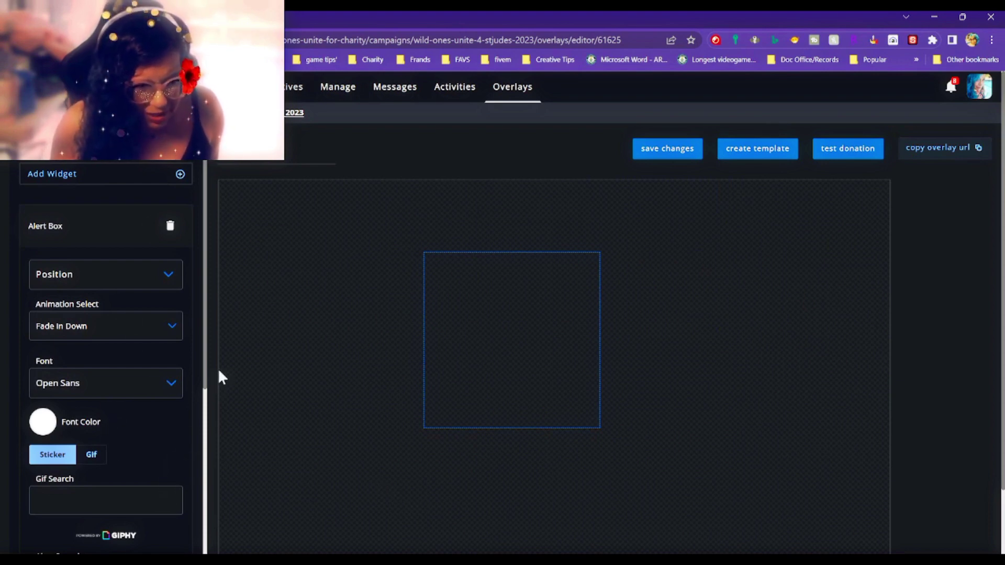
Set the Alert Box widget's graphic type to Gif and look over its sound, duration and donation limit settings.
{"action": "left_click", "coordinate": [206, 403]}
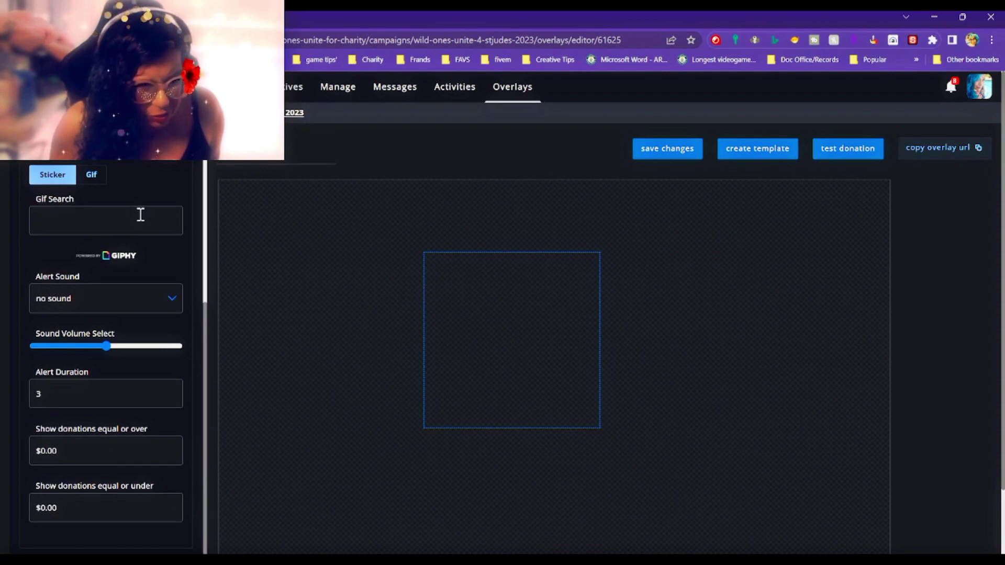
{"action": "left_click", "coordinate": [92, 178]}
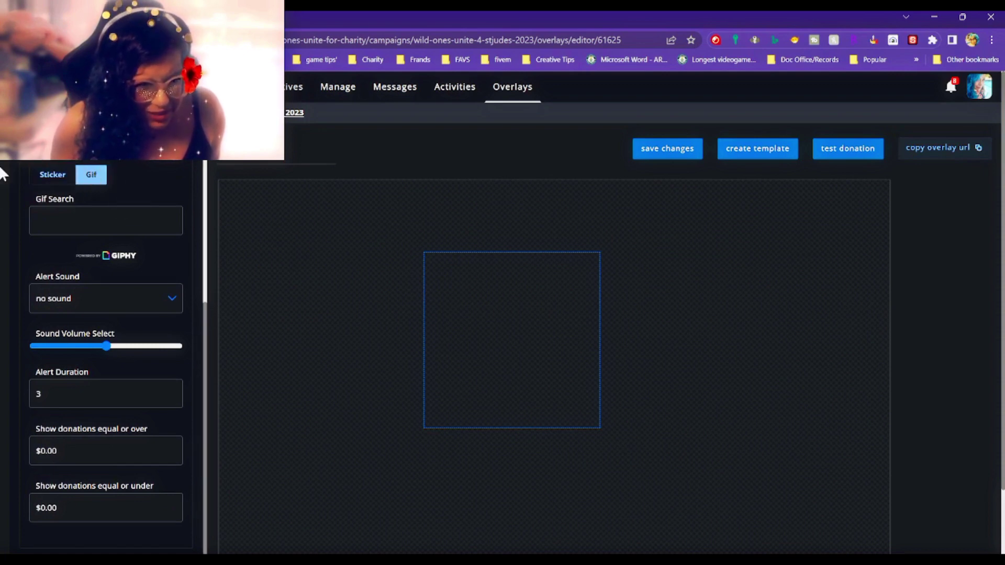
{"action": "left_click", "coordinate": [202, 294]}
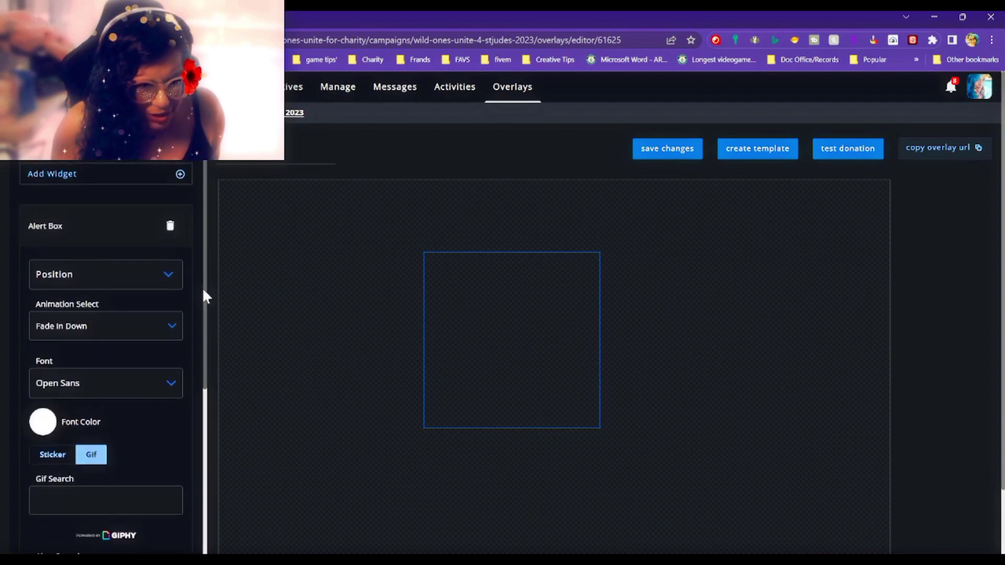